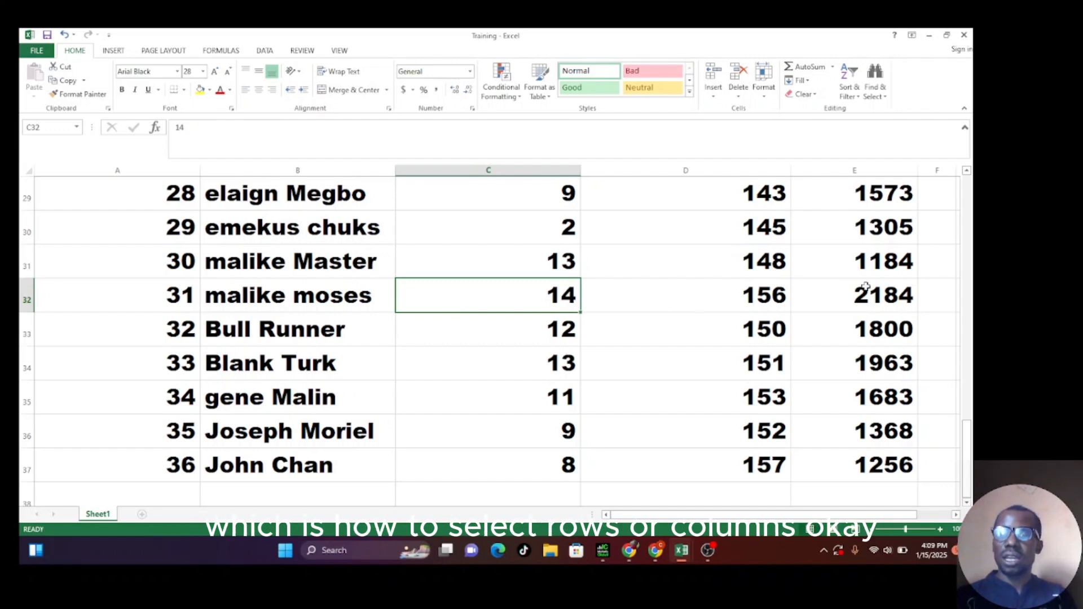
# Select the entire NAME column from its header at the top of the sheet
pyautogui.scroll(3, 969, 248)
pyautogui.click(966, 171)
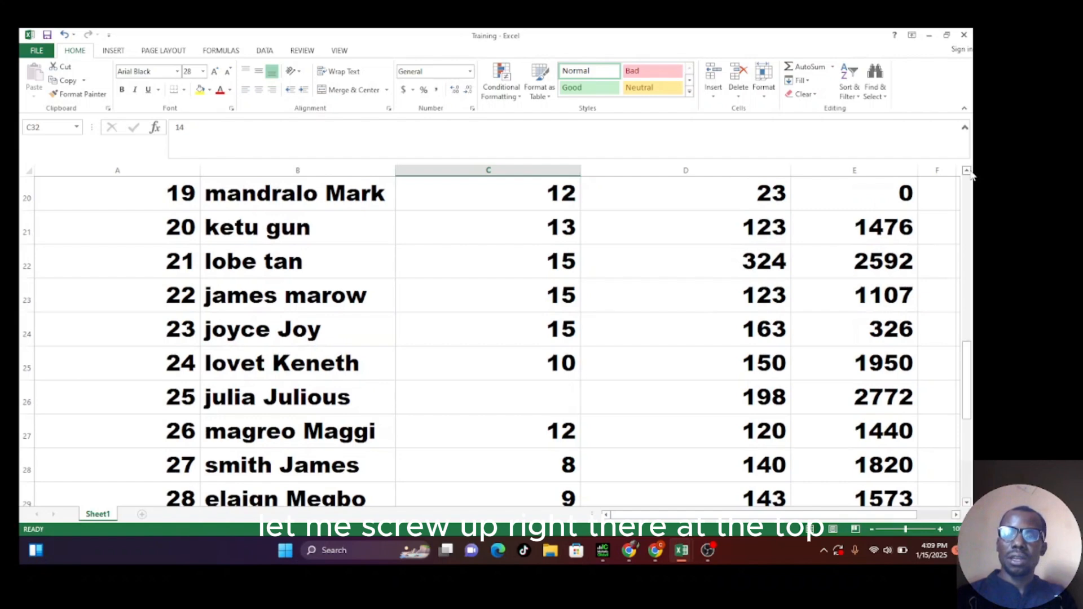
pyautogui.click(968, 171)
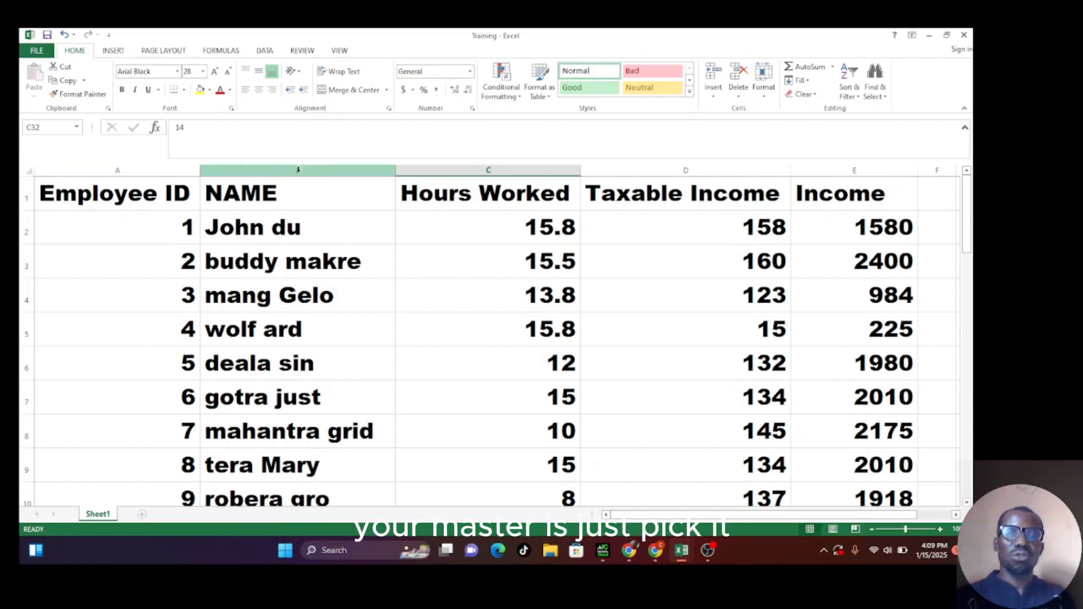
pyautogui.click(299, 170)
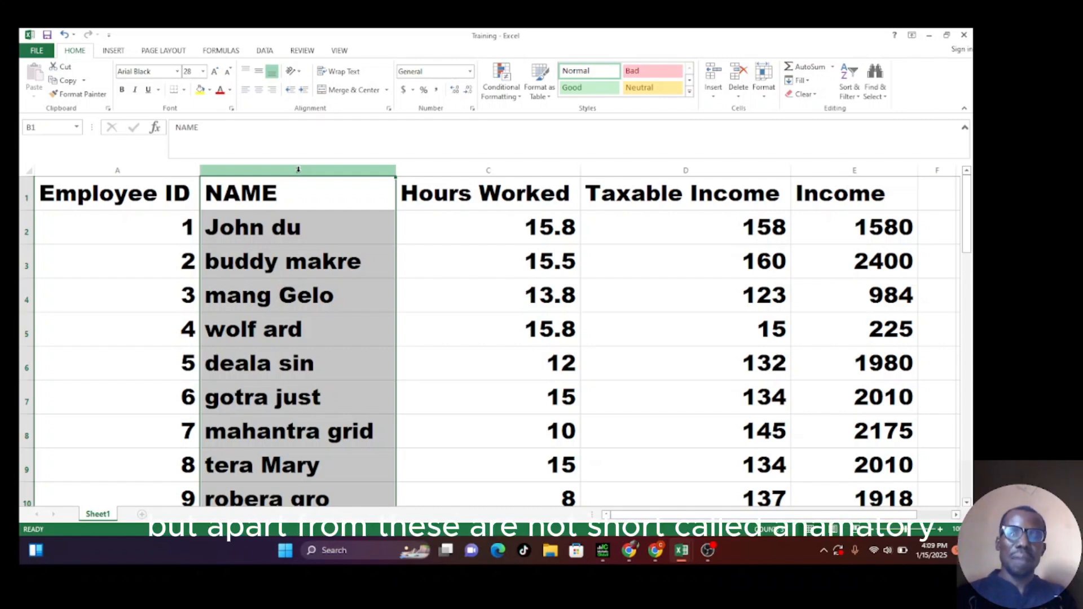
# Select all the name entries from B2 down to the last filled cell, and return to B2
pyautogui.click(299, 226)
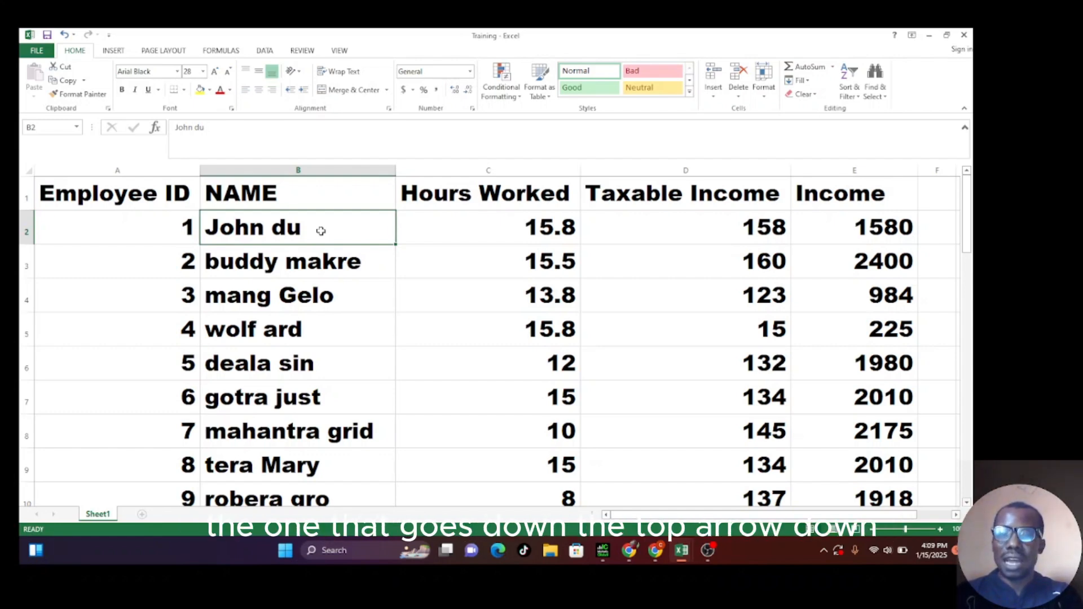
pyautogui.hotkey('ctrl', 'shift', 'Down')
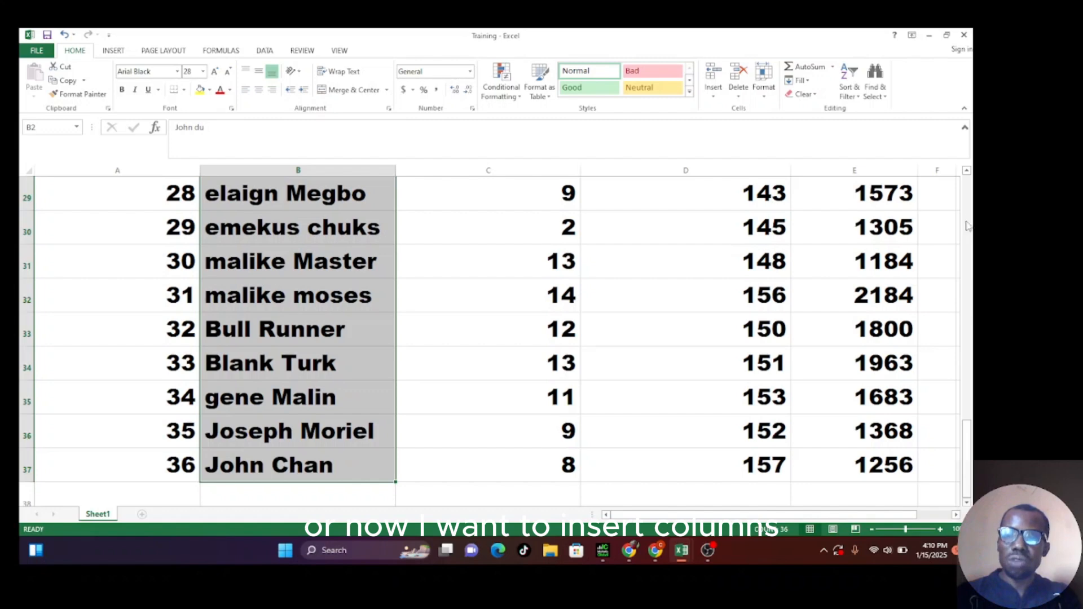
pyautogui.moveTo(966, 198)
pyautogui.mouseDown()
pyautogui.moveTo(967, 214)
pyautogui.moveTo(967, 188)
pyautogui.mouseUp()
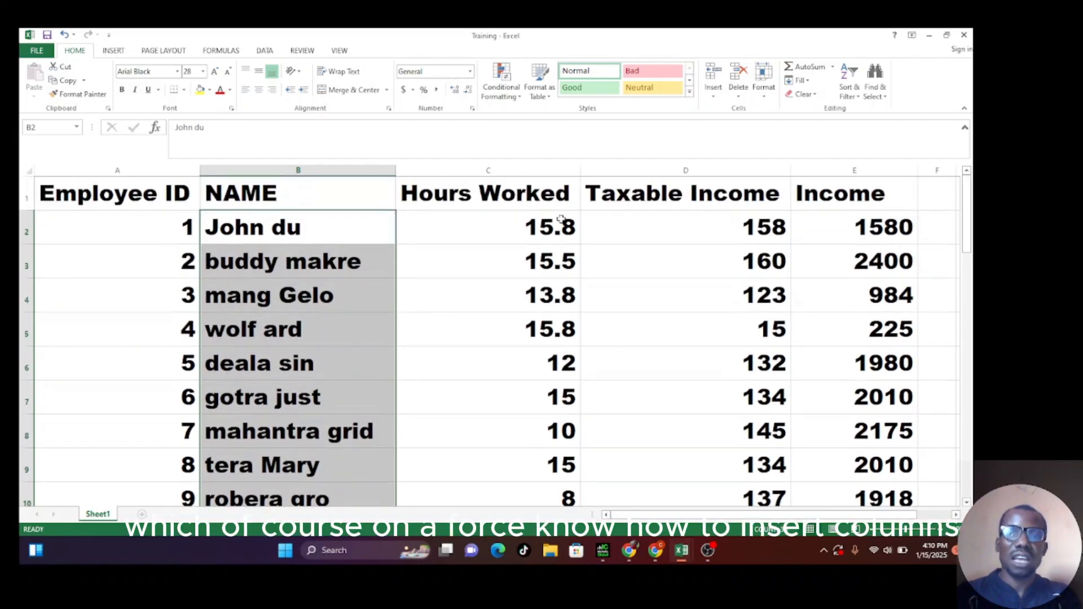
pyautogui.moveTo(347, 239); pyautogui.dragTo(346, 242)
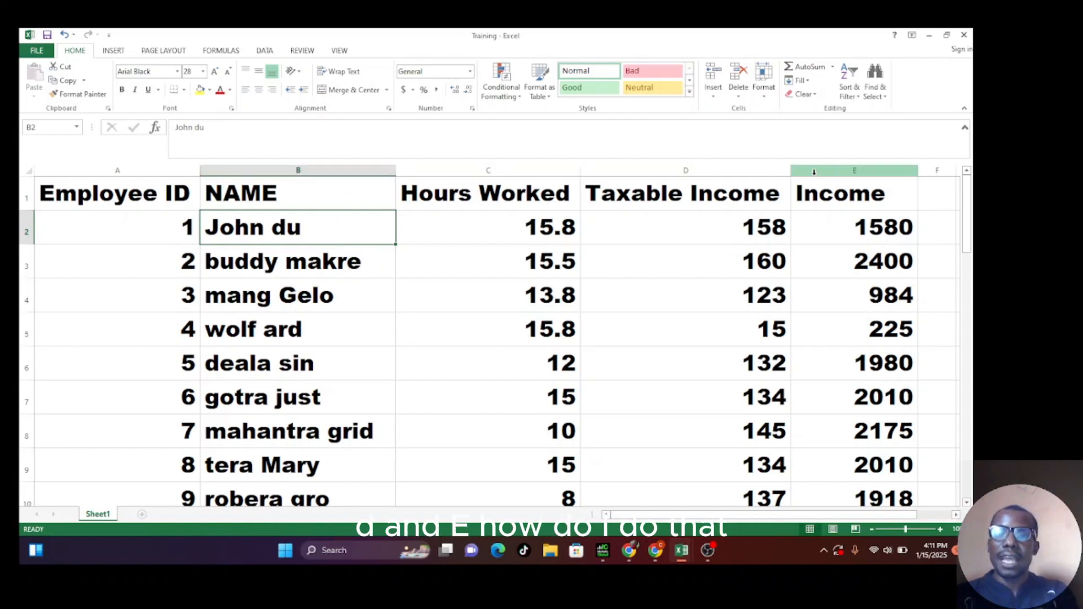
# Insert three blank columns before the Hours Worked column by selecting columns C through E
pyautogui.click(487, 164)
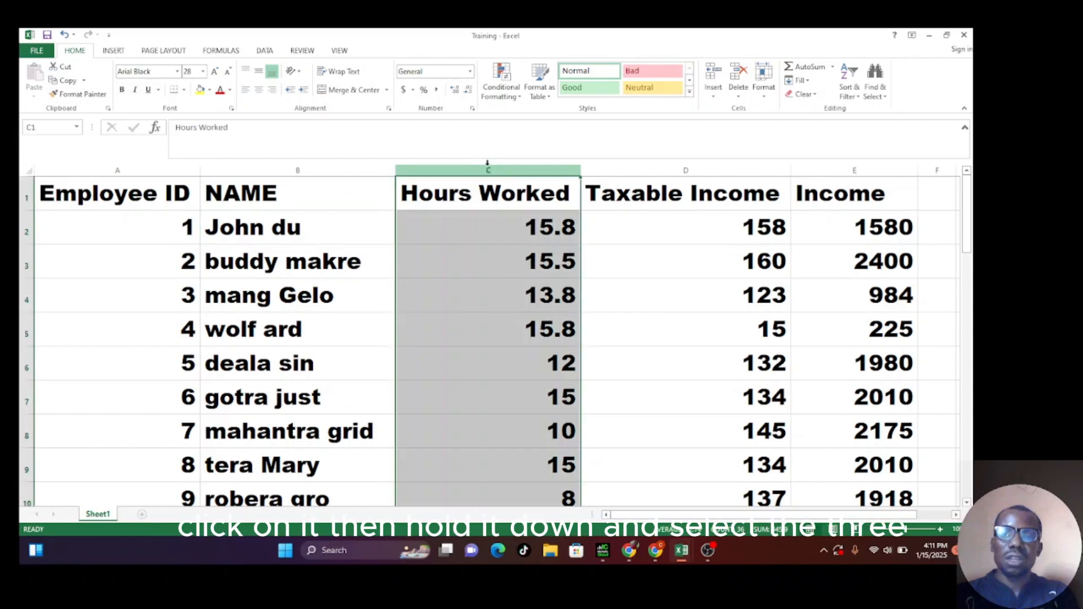
pyautogui.moveTo(492, 169); pyautogui.dragTo(909, 185)
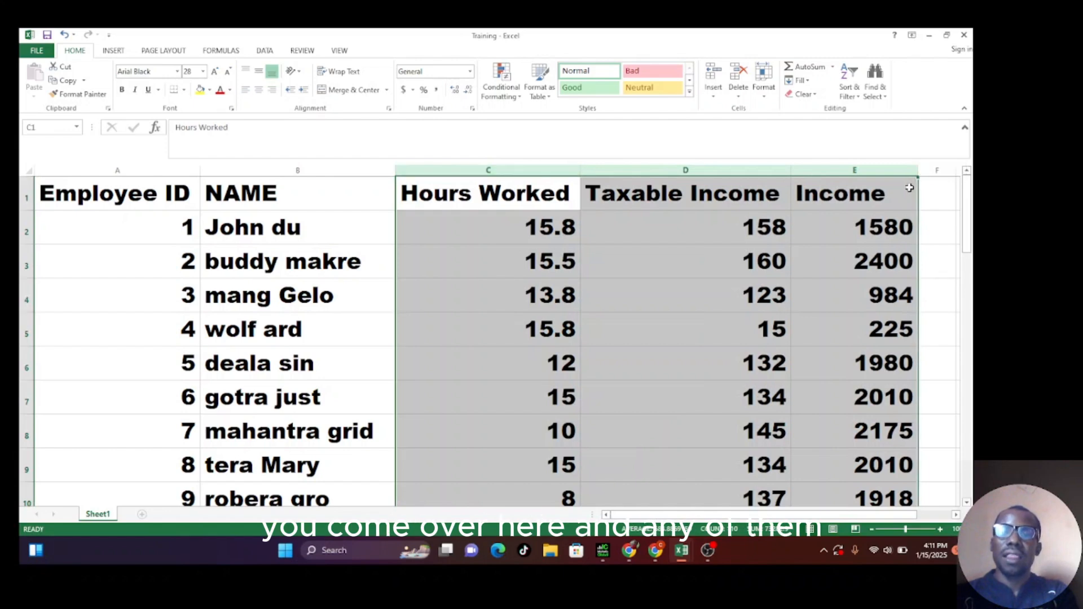
pyautogui.rightClick(675, 313)
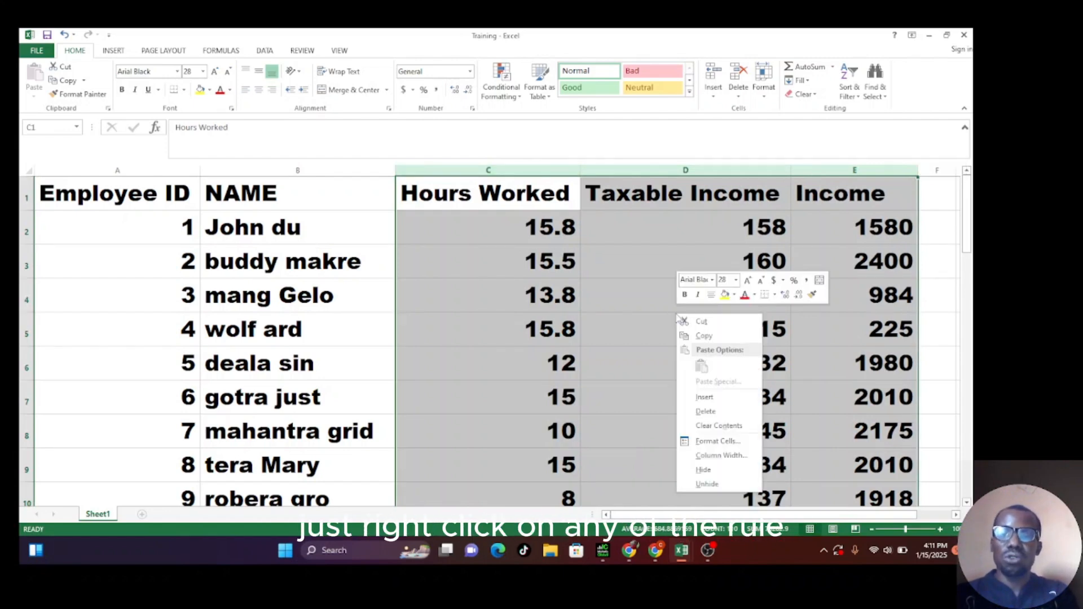
pyautogui.click(705, 398)
pyautogui.click(498, 351)
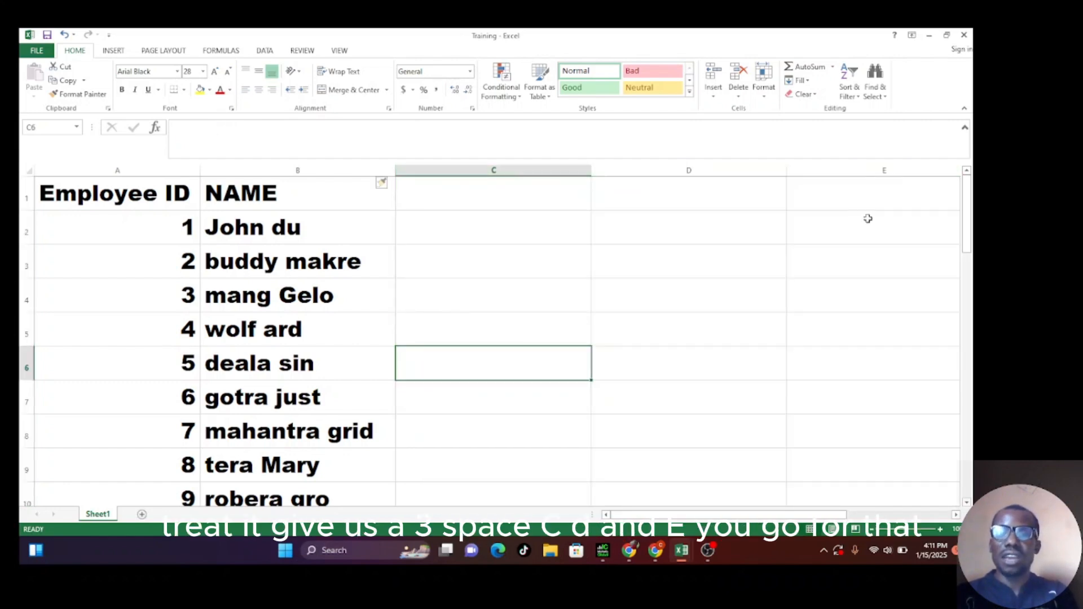
# Move across the inserted blank columns to check them and undo the column insertion
pyautogui.click(882, 399)
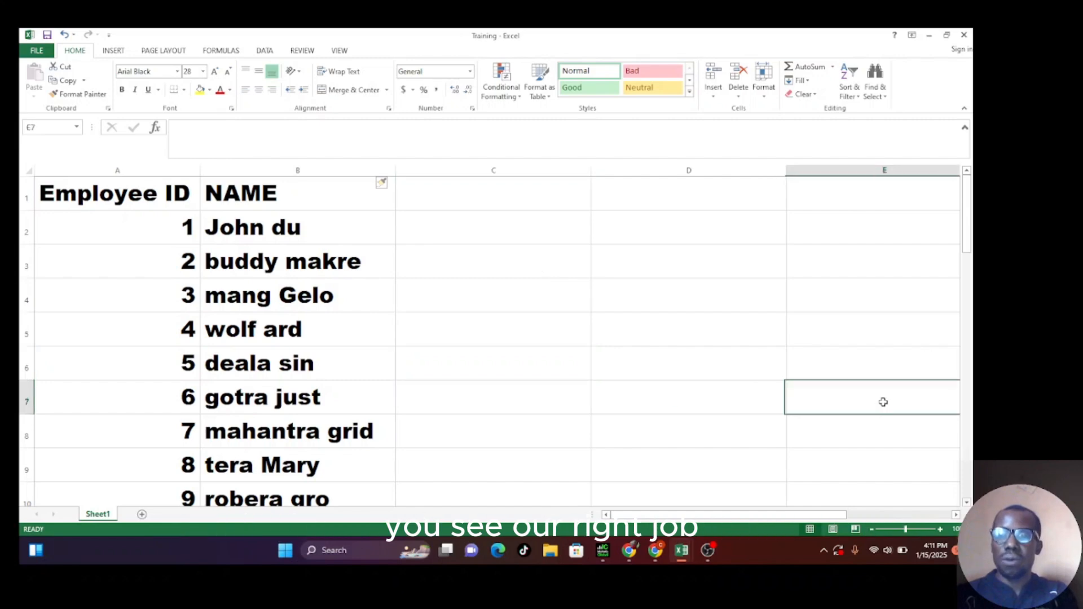
pyautogui.press('Right')
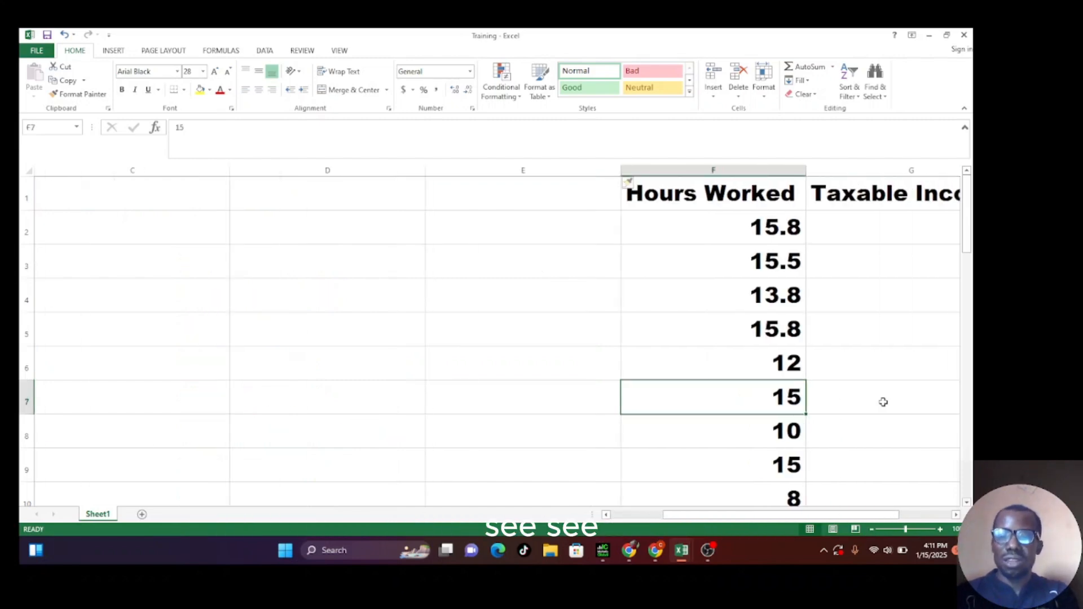
pyautogui.press('Left')
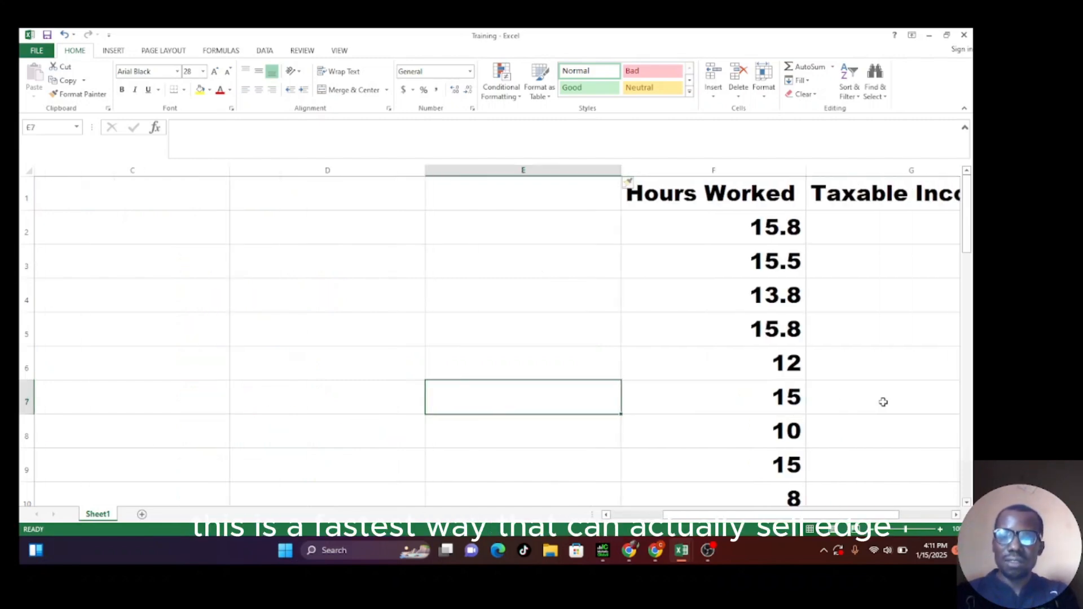
pyautogui.press('Left')
pyautogui.press('Left')
pyautogui.press('Left')
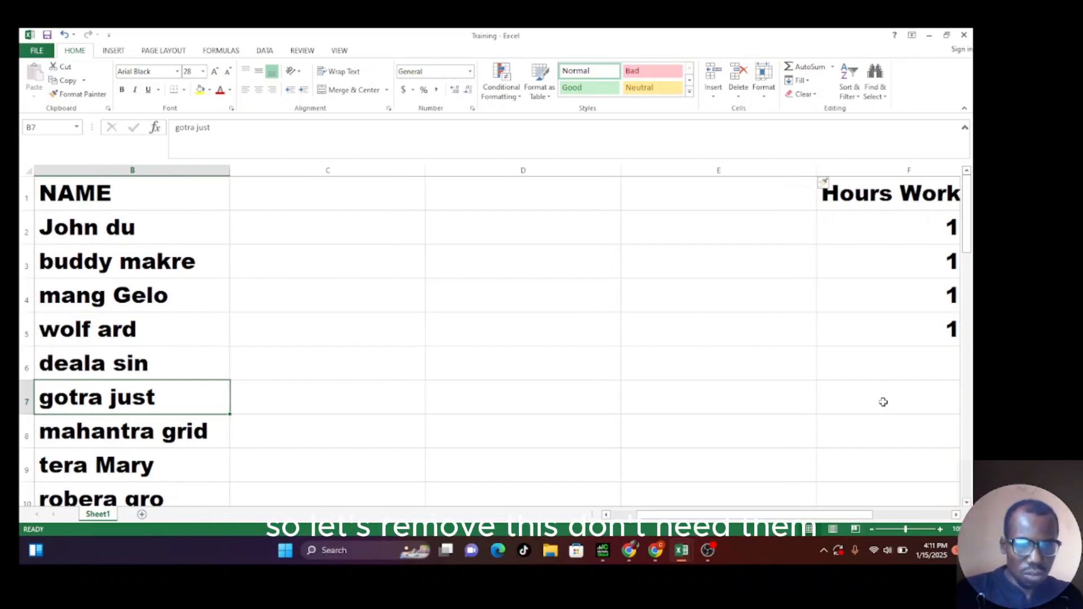
pyautogui.hotkey('ctrl', 'z')
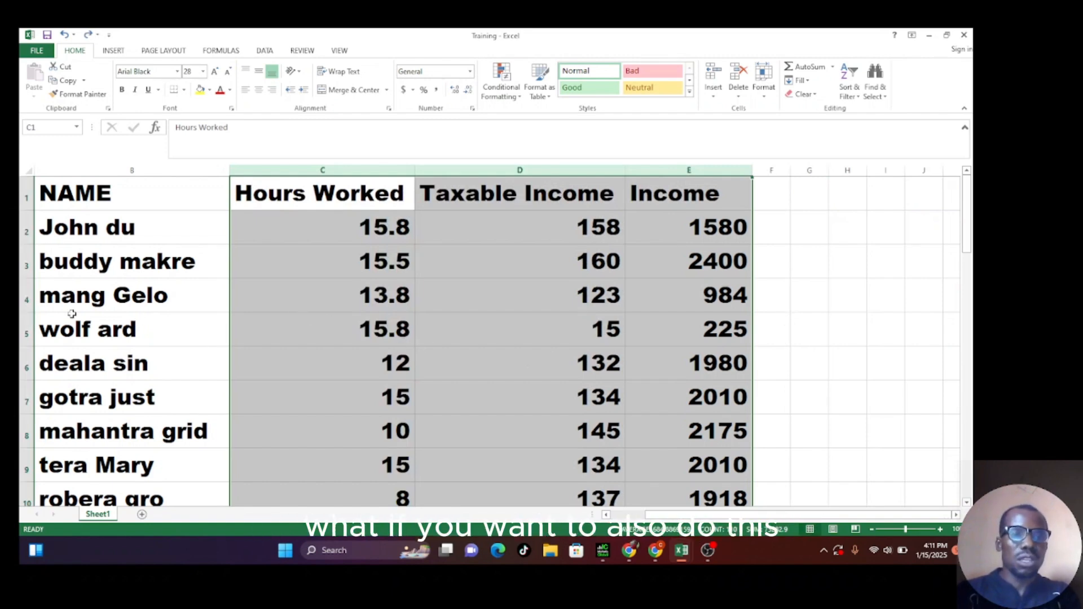
# Insert two blank rows above row 4, using rows 4 and 5 as the selection, and remove them again
pyautogui.click(24, 300)
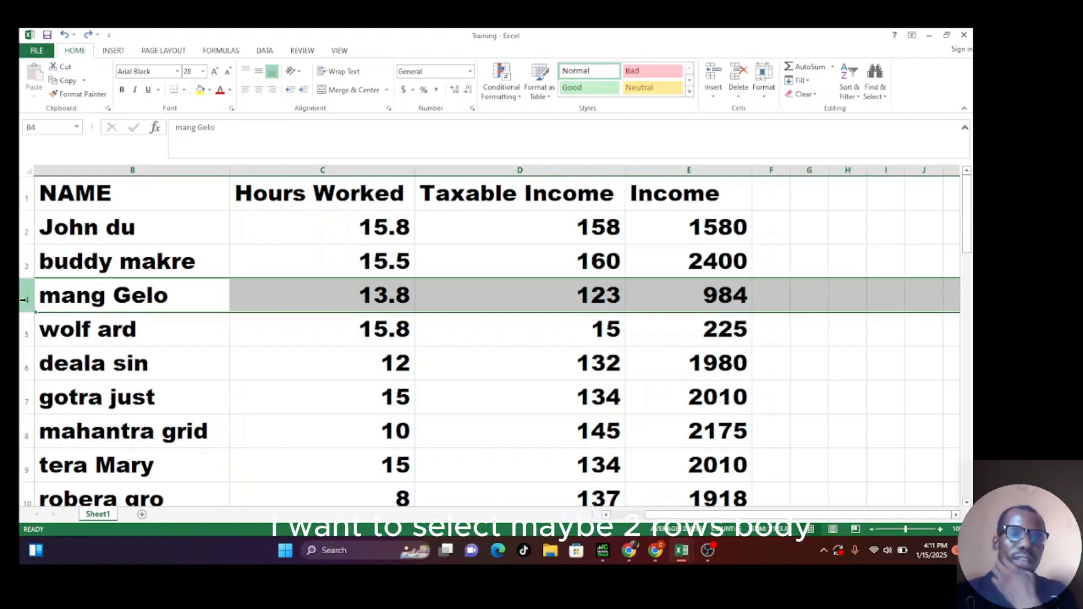
pyautogui.moveTo(24, 308); pyautogui.dragTo(25, 322)
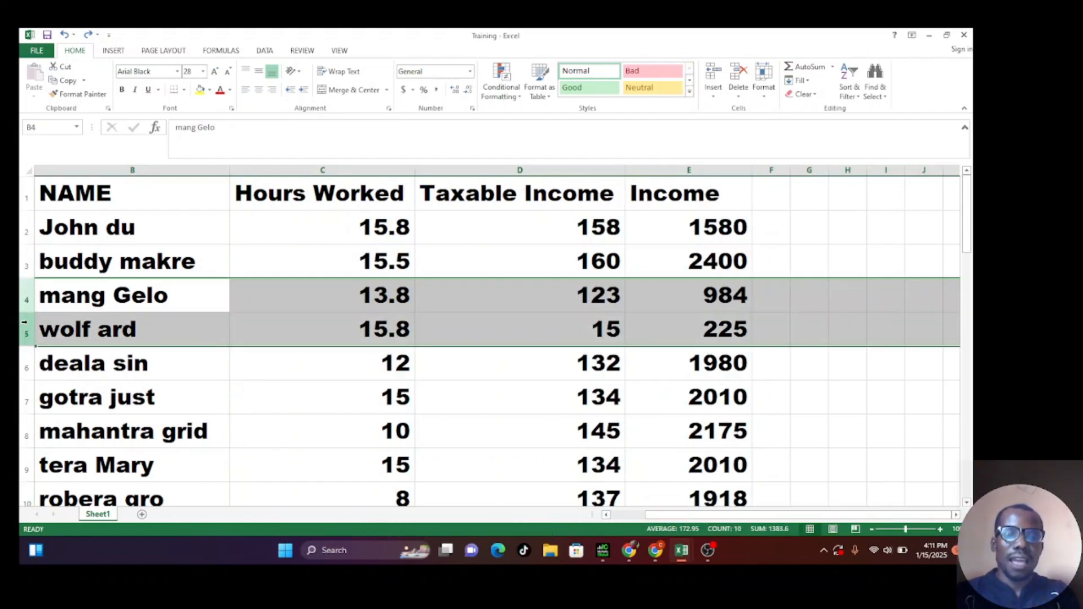
pyautogui.rightClick(241, 326)
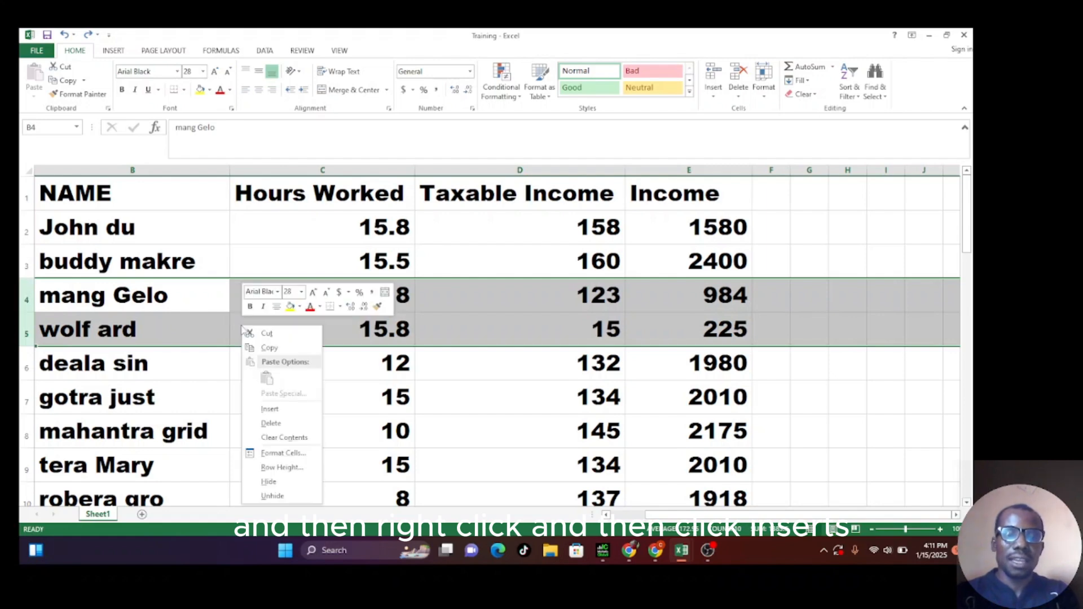
pyautogui.click(279, 408)
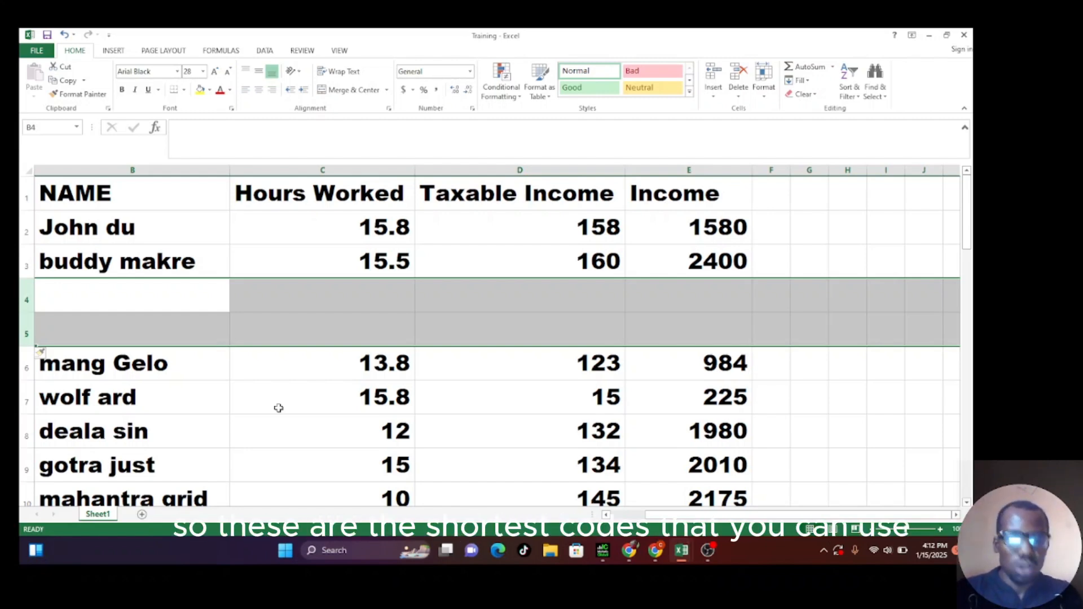
pyautogui.hotkey('ctrl', '-')
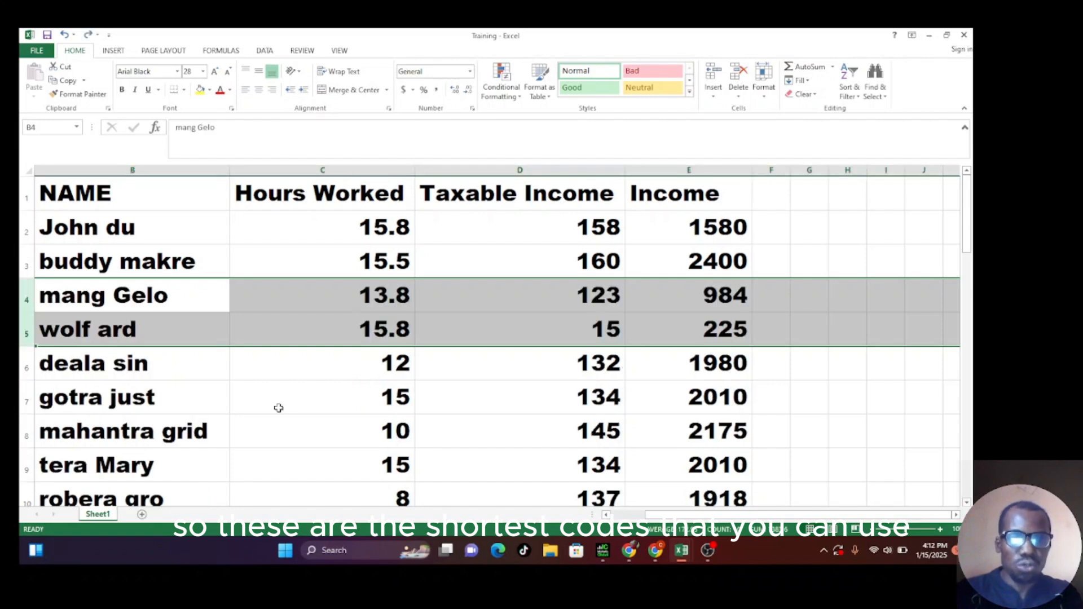
# Insert two blank columns before the Hours Worked column by selecting columns C and D
pyautogui.click(265, 200)
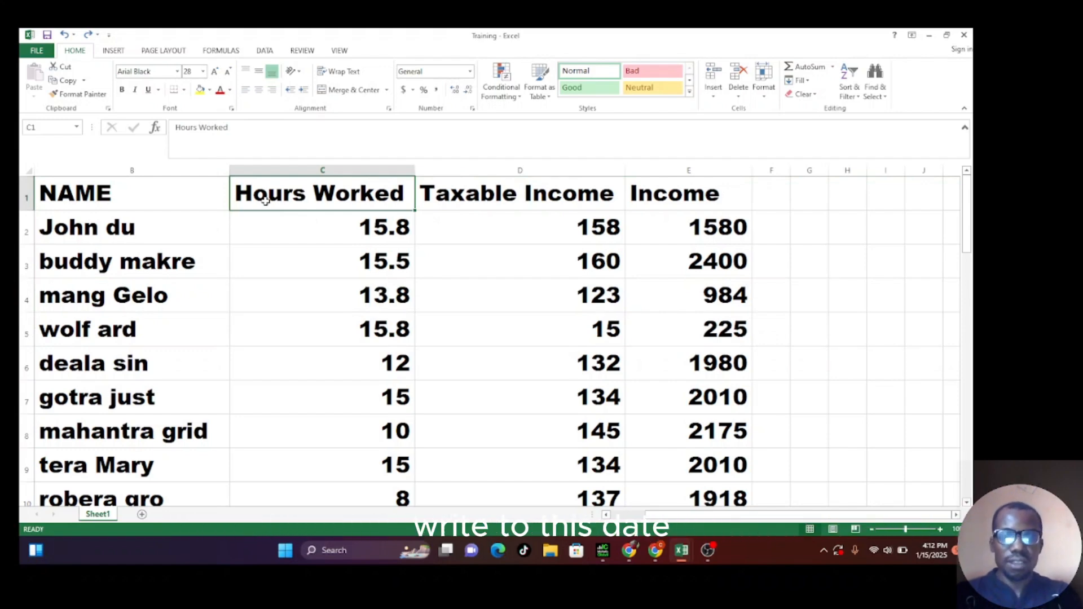
pyautogui.click(322, 170)
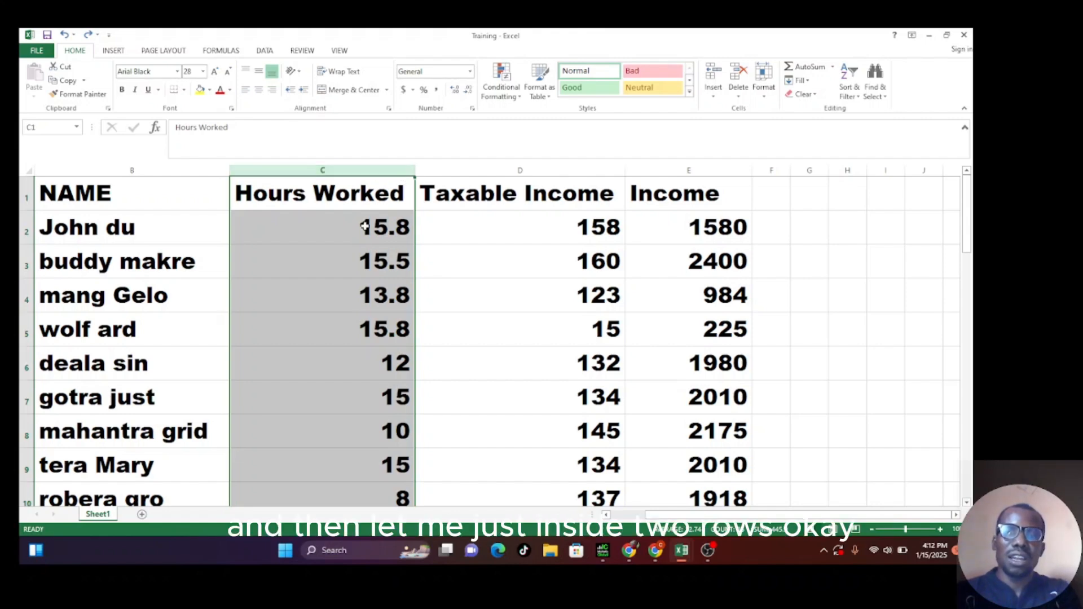
pyautogui.moveTo(339, 172); pyautogui.dragTo(448, 268)
pyautogui.rightClick(448, 268)
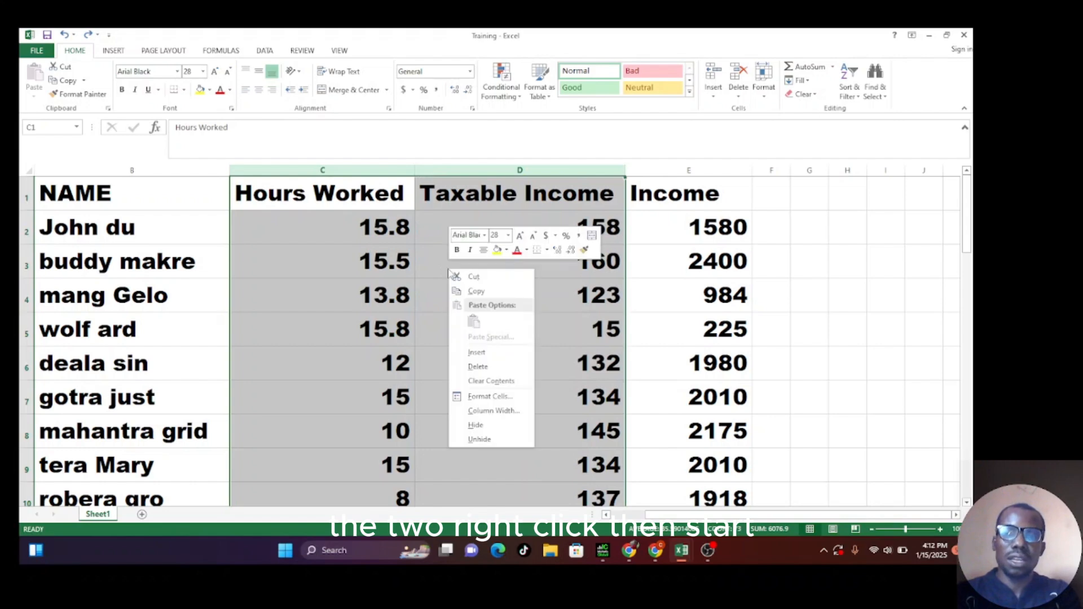
pyautogui.click(477, 352)
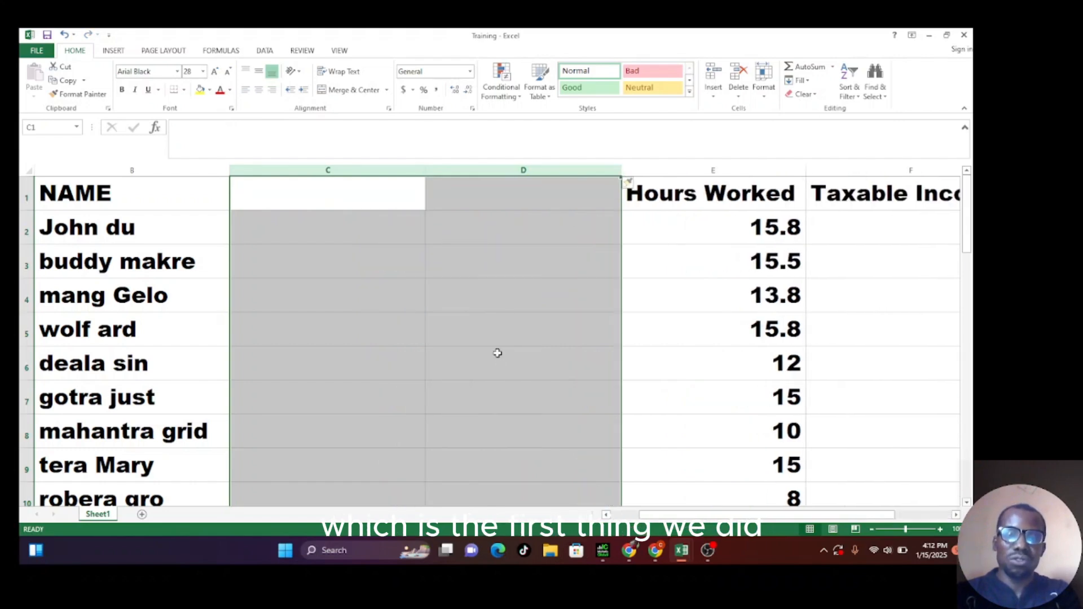
# Enter the heading DATE in cell C1 of the first blank column
pyautogui.click(324, 197)
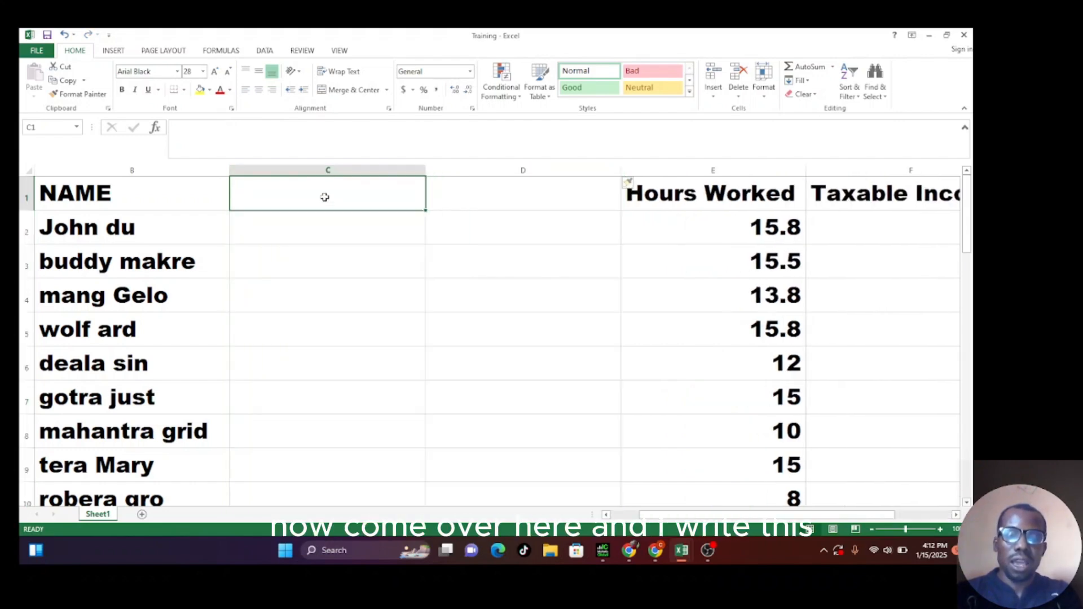
pyautogui.write('DATE')
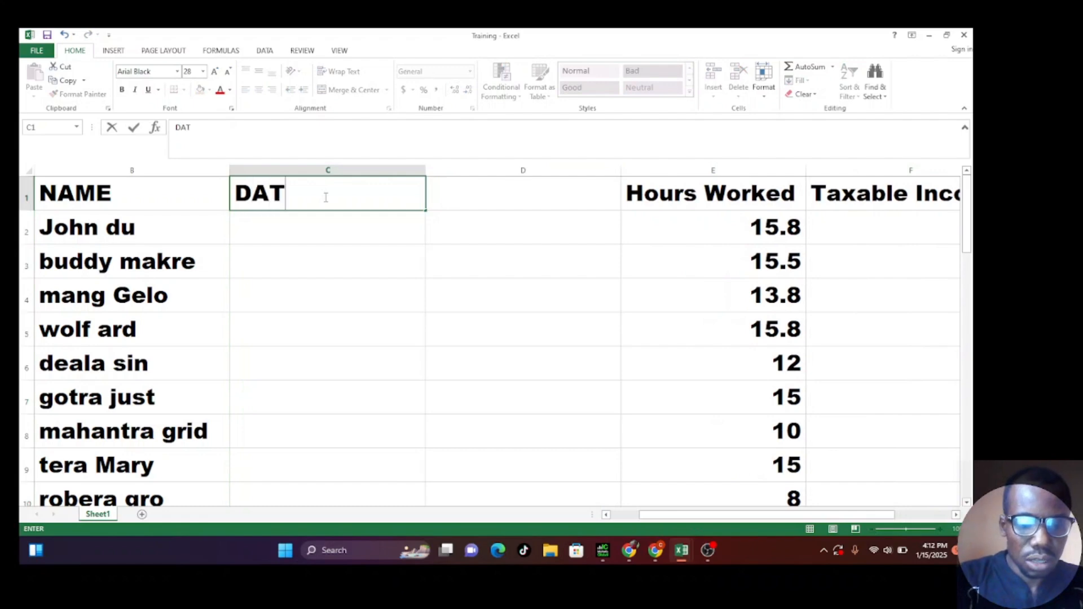
pyautogui.click(288, 233)
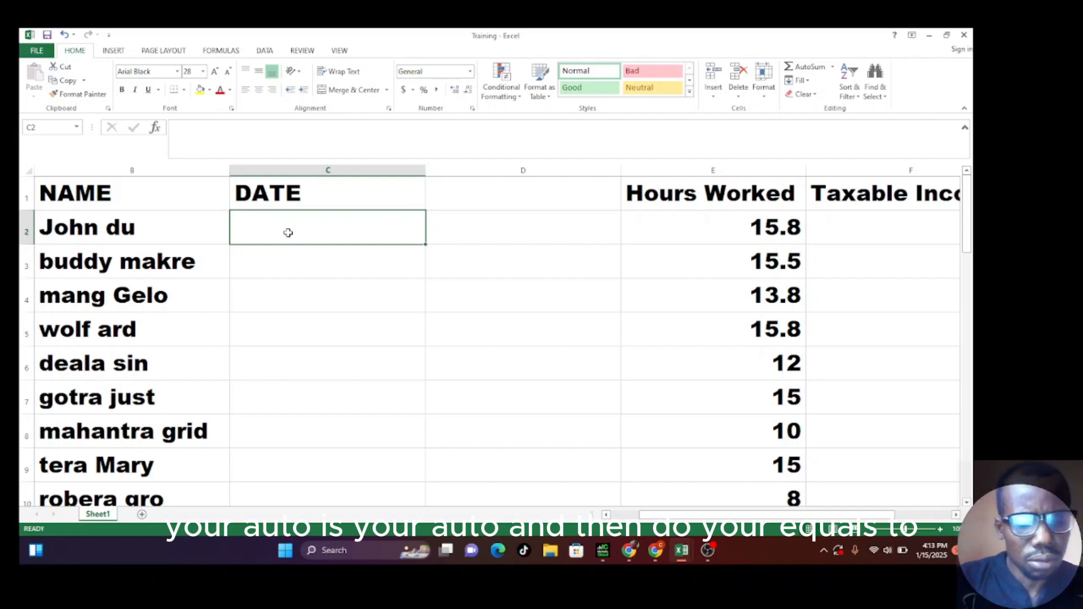
pyautogui.press('alt')
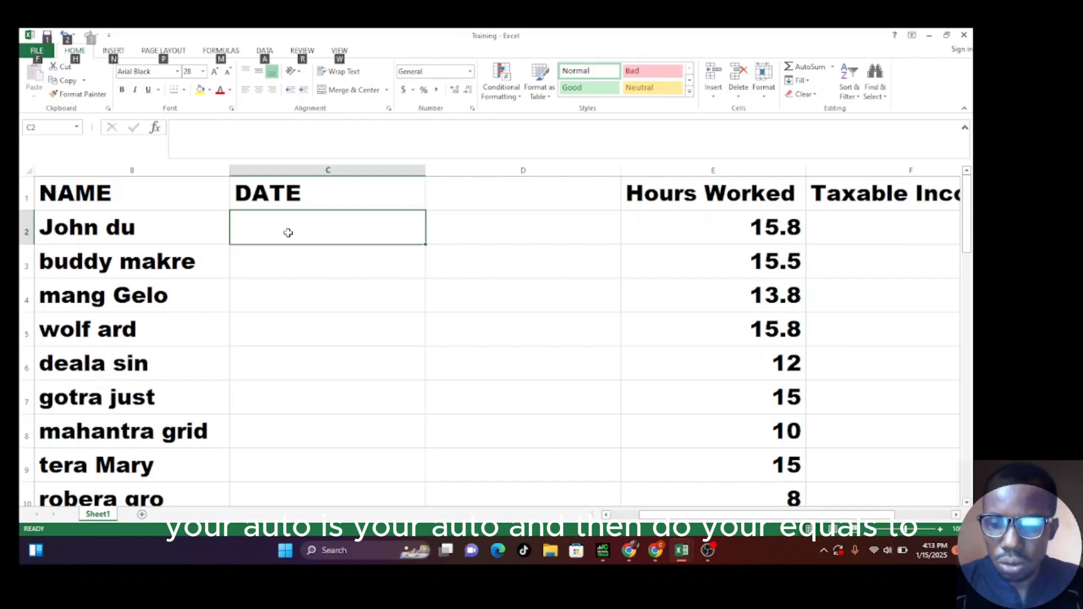
pyautogui.hotkey('alt', '=')
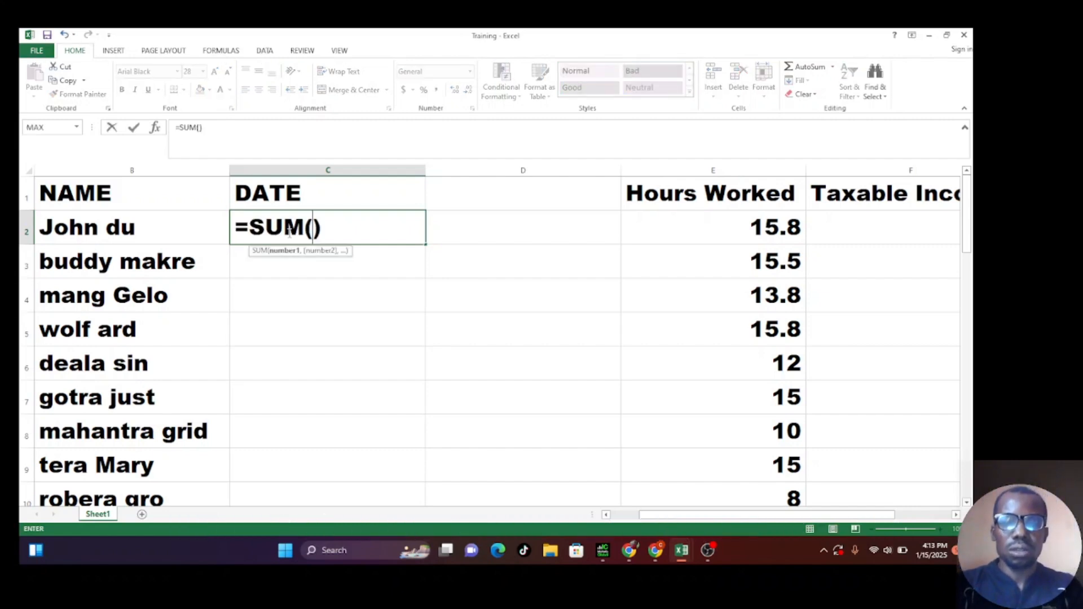
pyautogui.press('BackSpace')
pyautogui.press('BackSpace')
pyautogui.press('BackSpace')
pyautogui.press('BackSpace')
pyautogui.press('BackSpace')
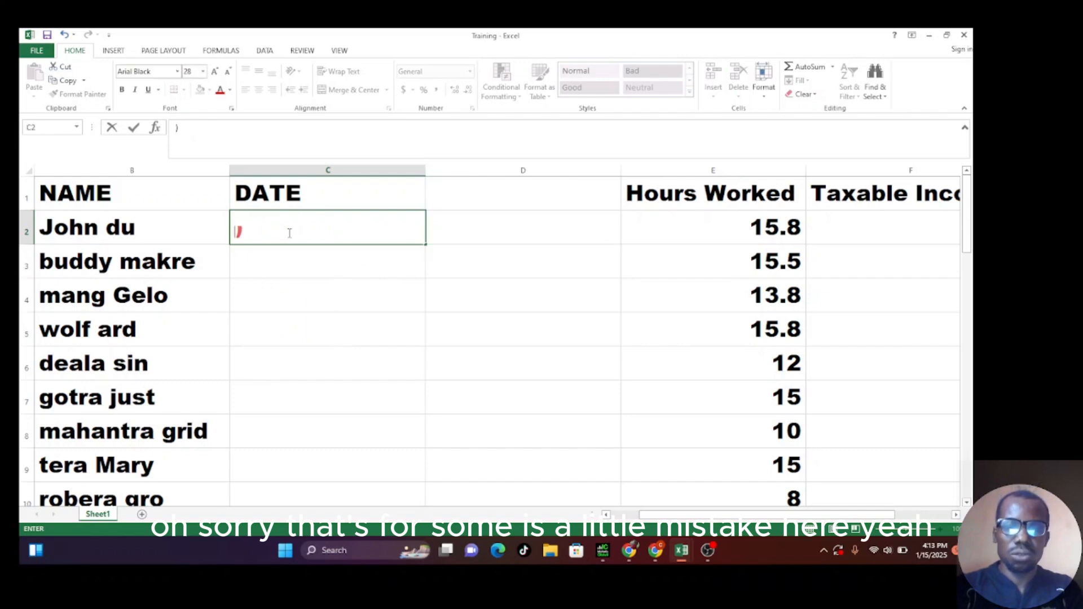
pyautogui.press('Delete')
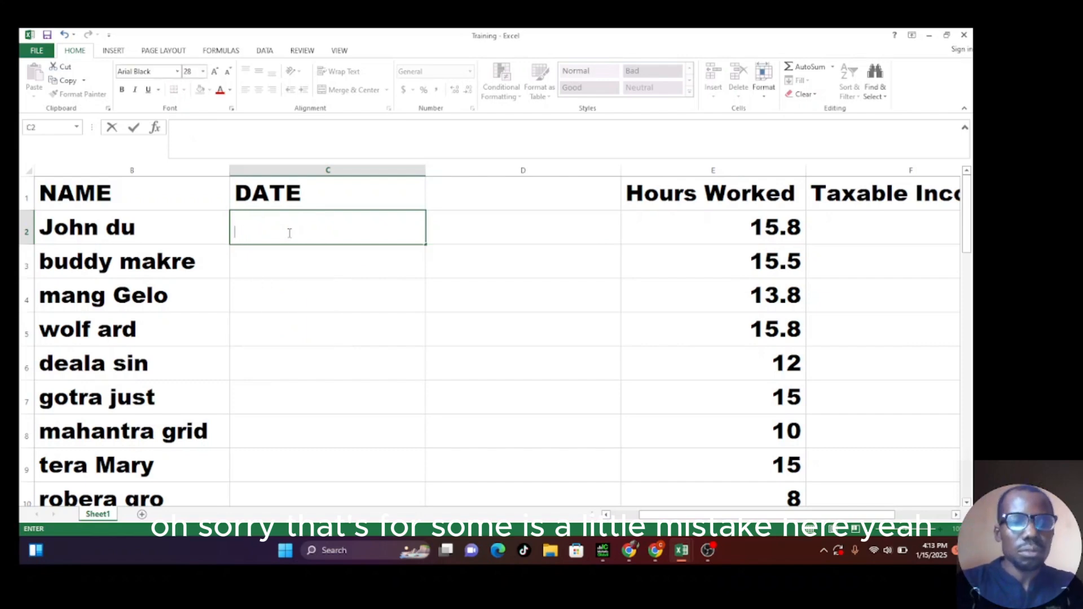
# Insert the current date, 1/15/2025, as a static value in cell C2
pyautogui.press('BackSpace')
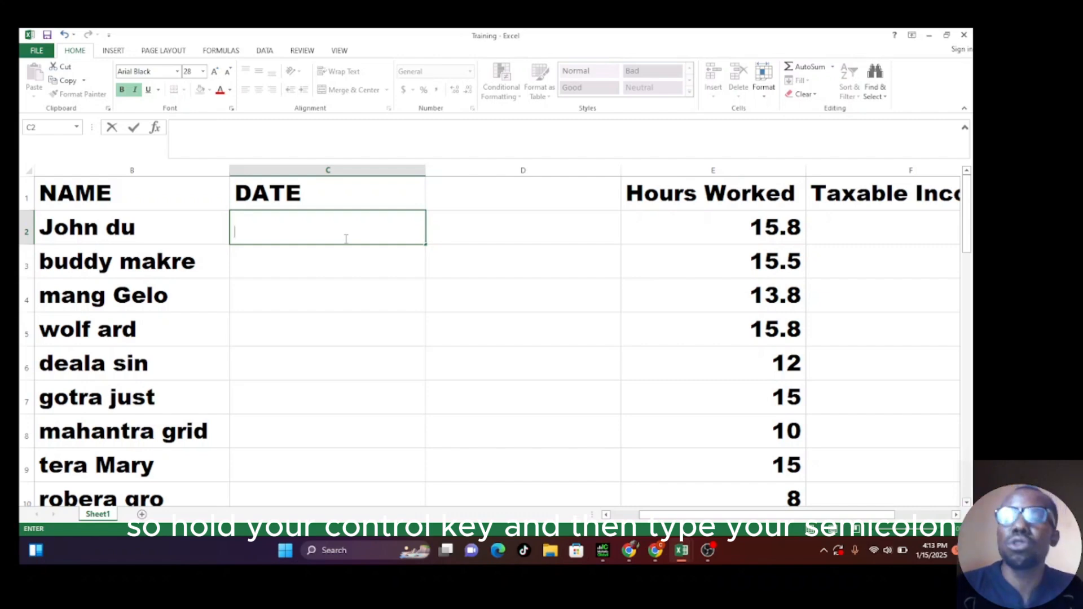
pyautogui.hotkey('ctrl', ';')
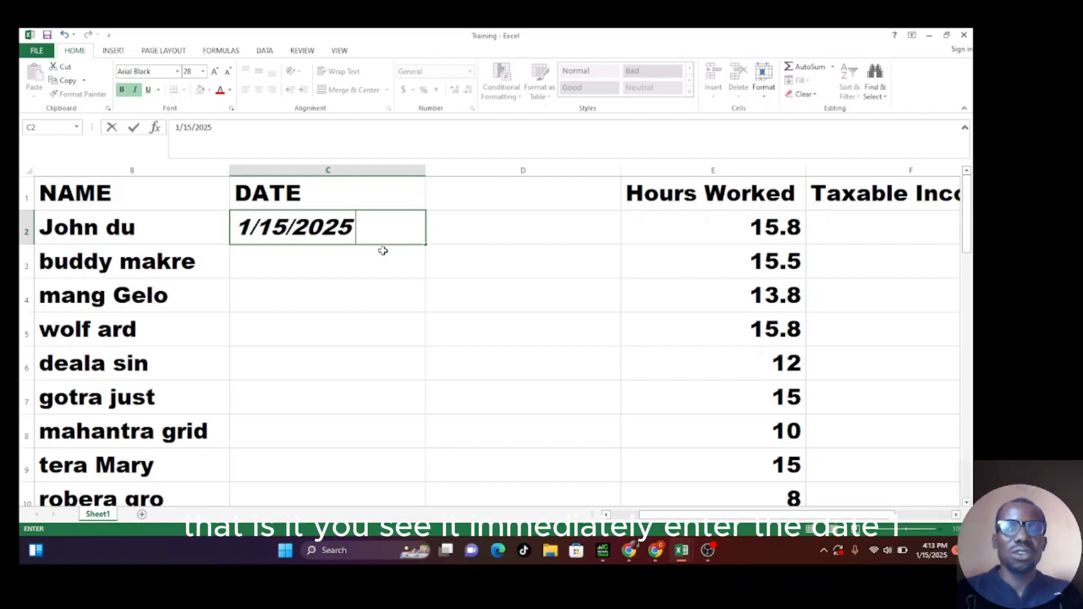
pyautogui.press('Return')
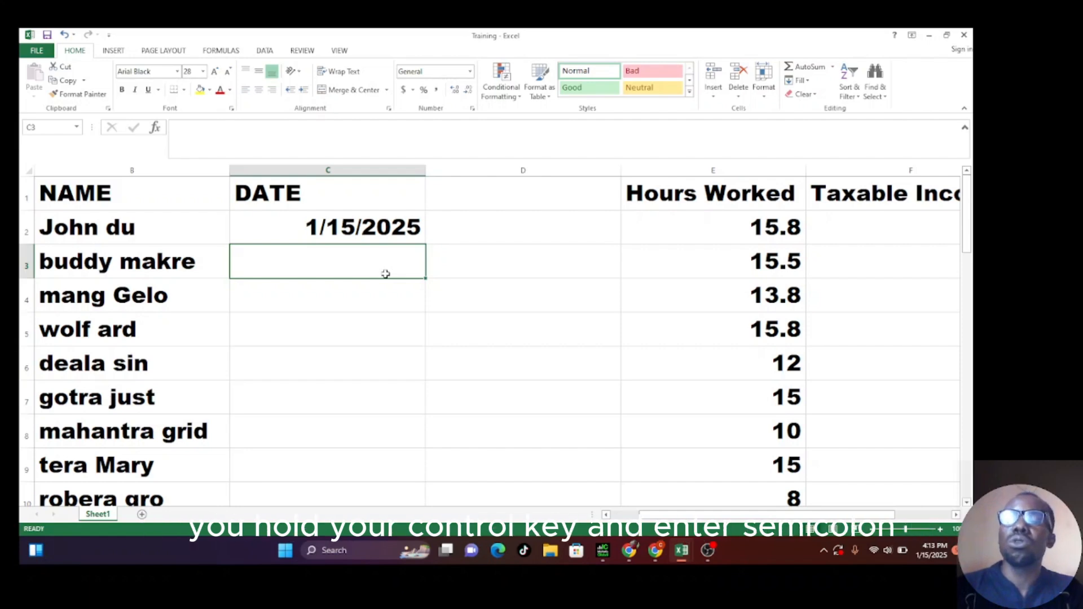
# Insert the current time, 4:13 PM, as a static value in cell C3 and erase it again
pyautogui.hotkey('ctrl', 'shift', ';')
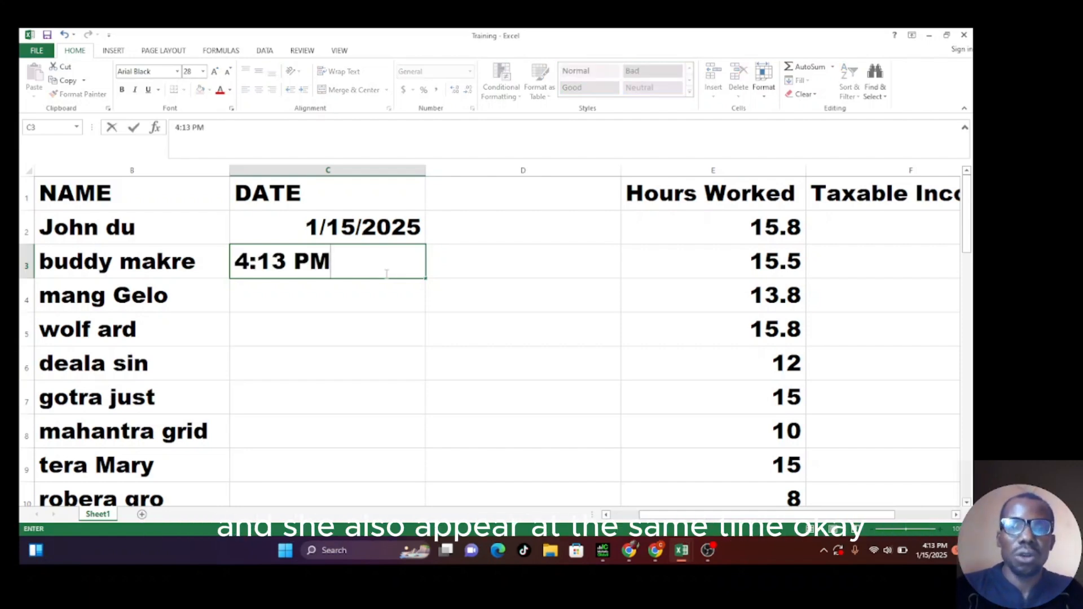
pyautogui.press('BackSpace')
pyautogui.press('BackSpace')
pyautogui.press('BackSpace')
pyautogui.press('BackSpace')
pyautogui.press('BackSpace')
pyautogui.press('BackSpace')
pyautogui.press('BackSpace')
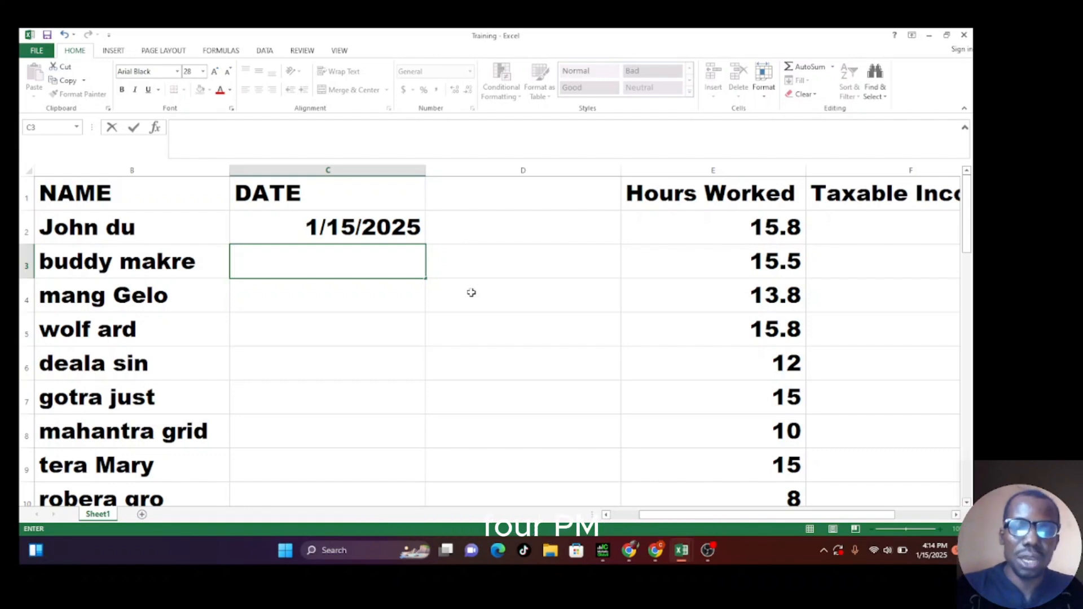
pyautogui.click(406, 293)
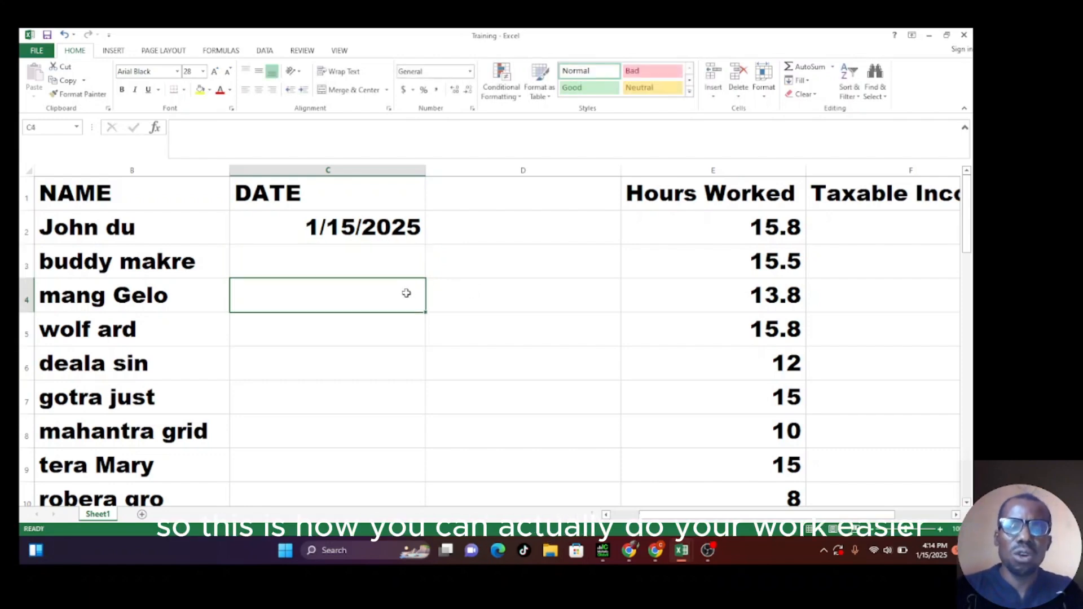
# Fill the date from C2 down to C8 as a daily series, clear C3, and undo both changes
pyautogui.click(379, 229)
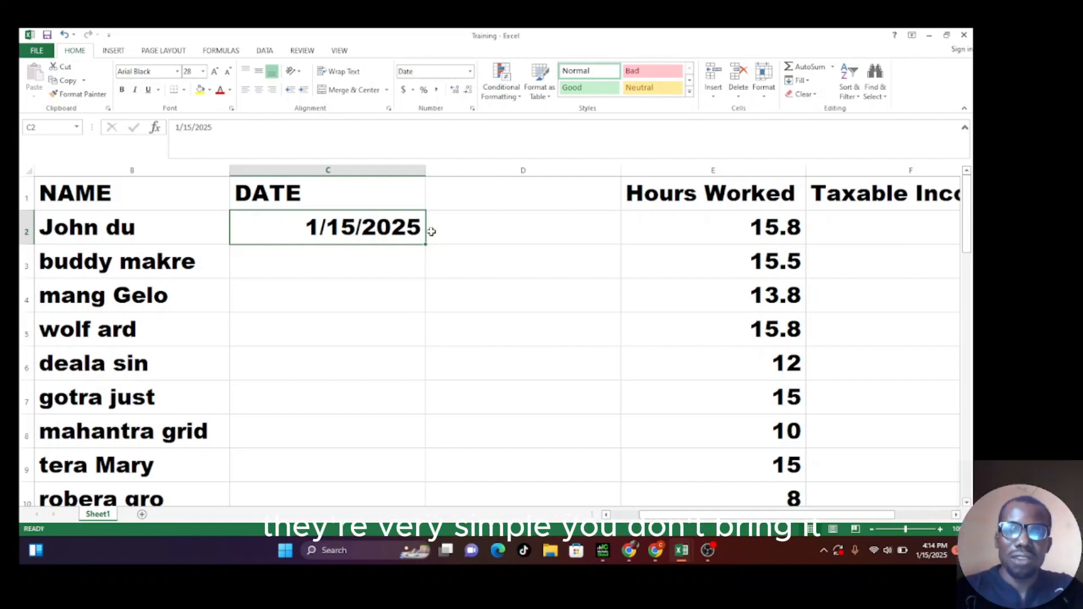
pyautogui.moveTo(426, 242); pyautogui.dragTo(430, 439)
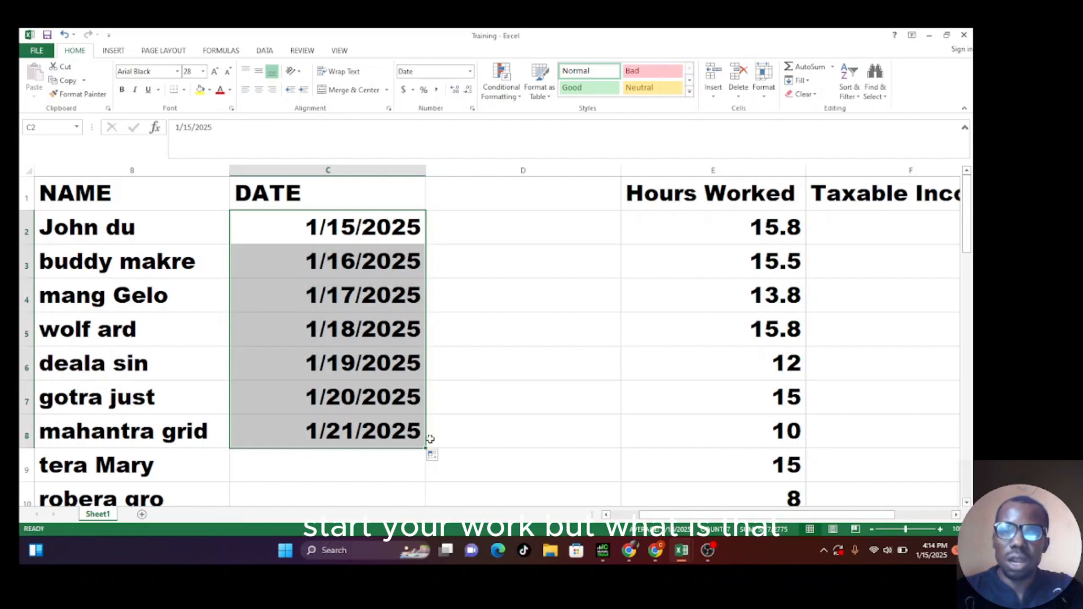
pyautogui.click(372, 267)
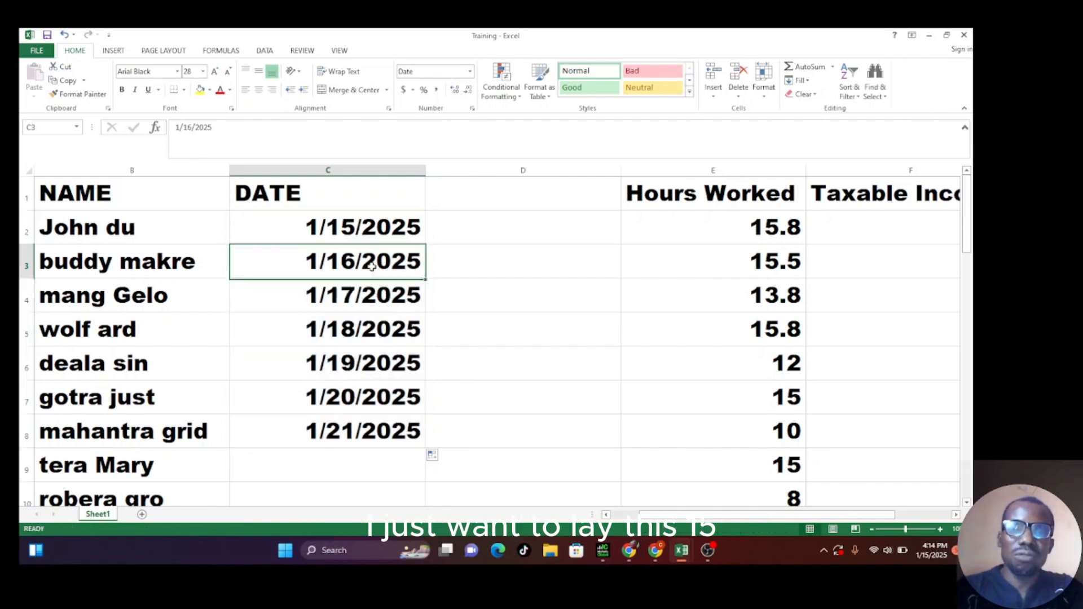
pyautogui.press('Delete')
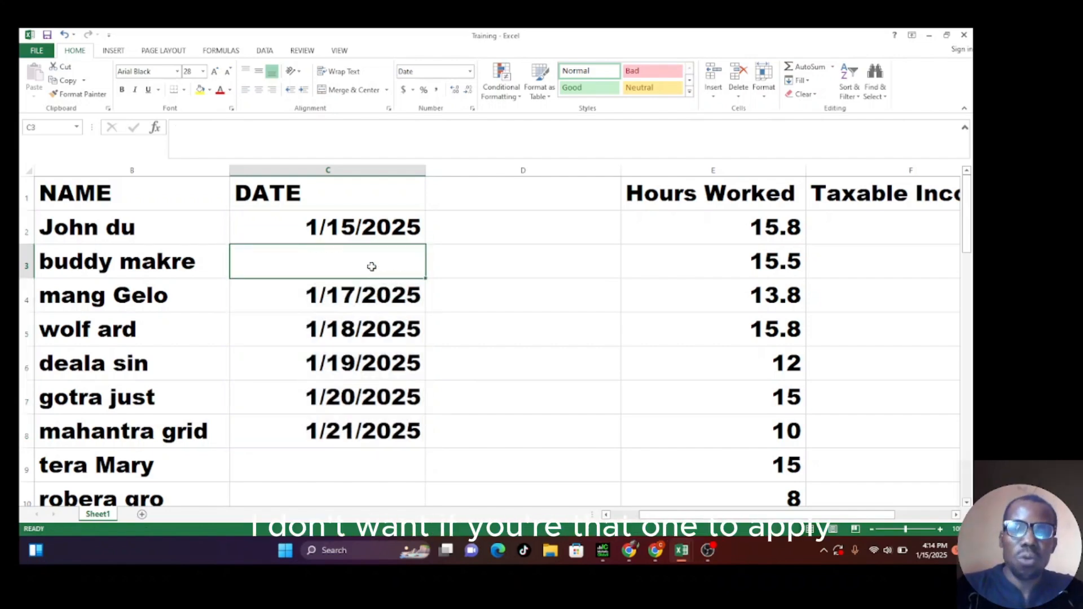
pyautogui.hotkey('ctrl', 'z')
pyautogui.hotkey('ctrl', 'z')
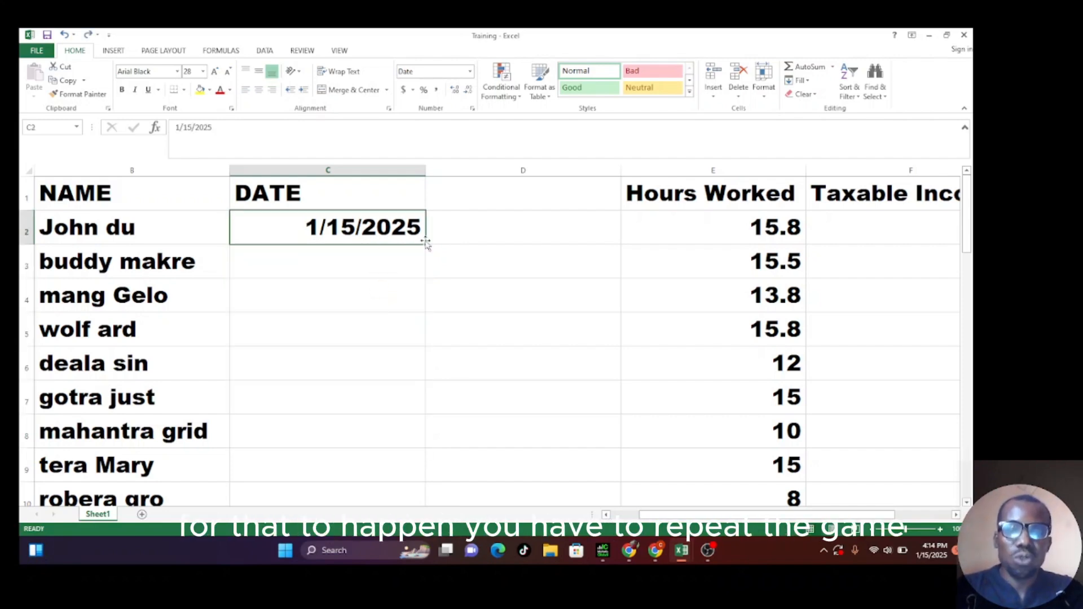
# Insert the current date, 1/15/2025, as a static value in cell C3
pyautogui.click(410, 255)
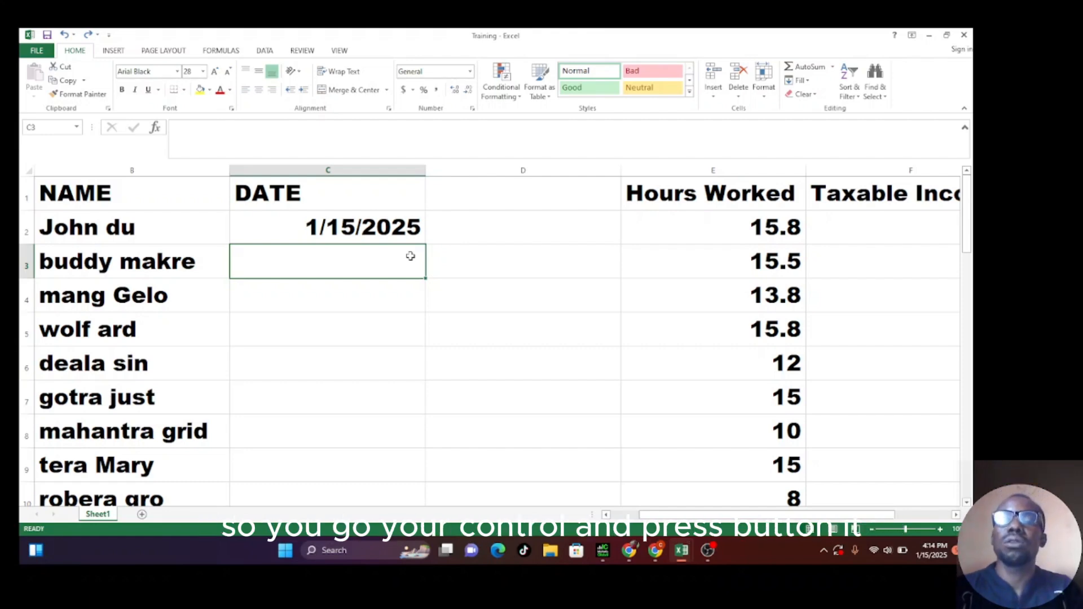
pyautogui.hotkey('ctrl', ';')
pyautogui.click(514, 281)
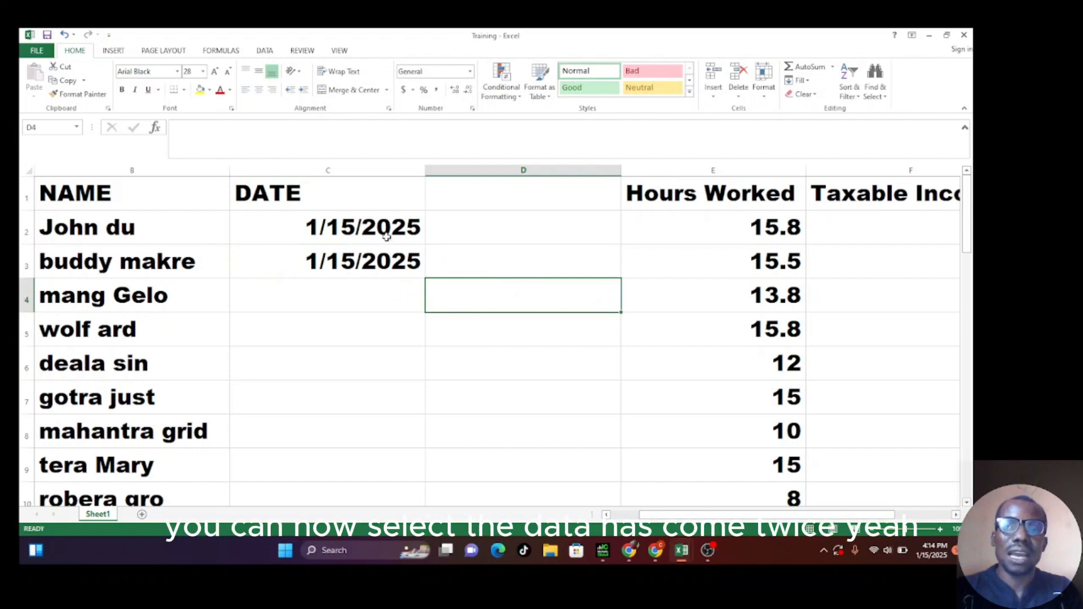
# Fill the two identical dates in C2:C3 down to C9, and undo both the fill and the C3 entry
pyautogui.moveTo(381, 230); pyautogui.dragTo(384, 261)
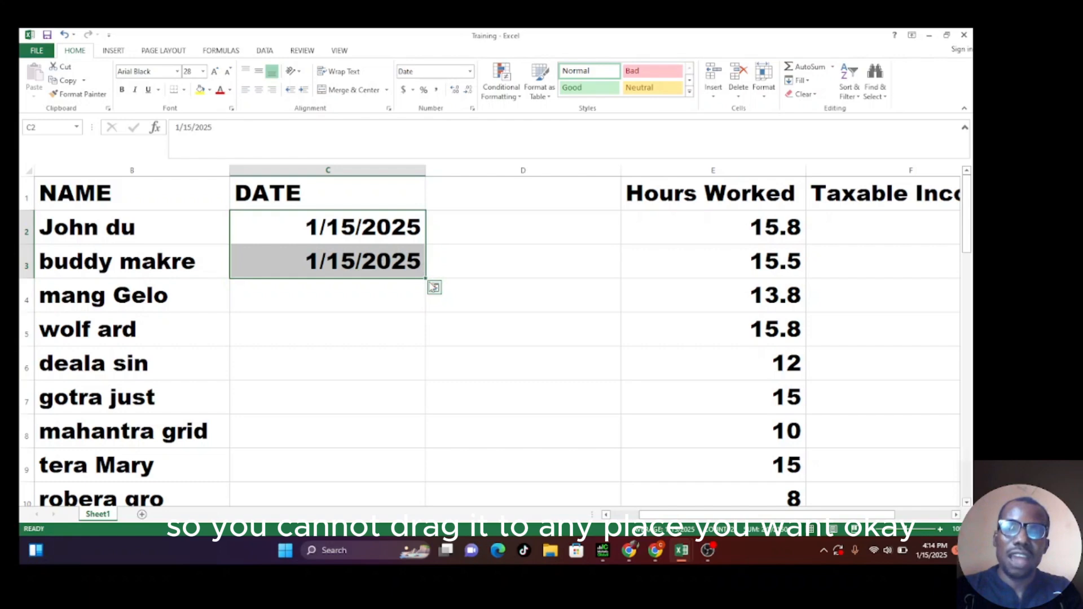
pyautogui.moveTo(426, 278); pyautogui.dragTo(429, 473)
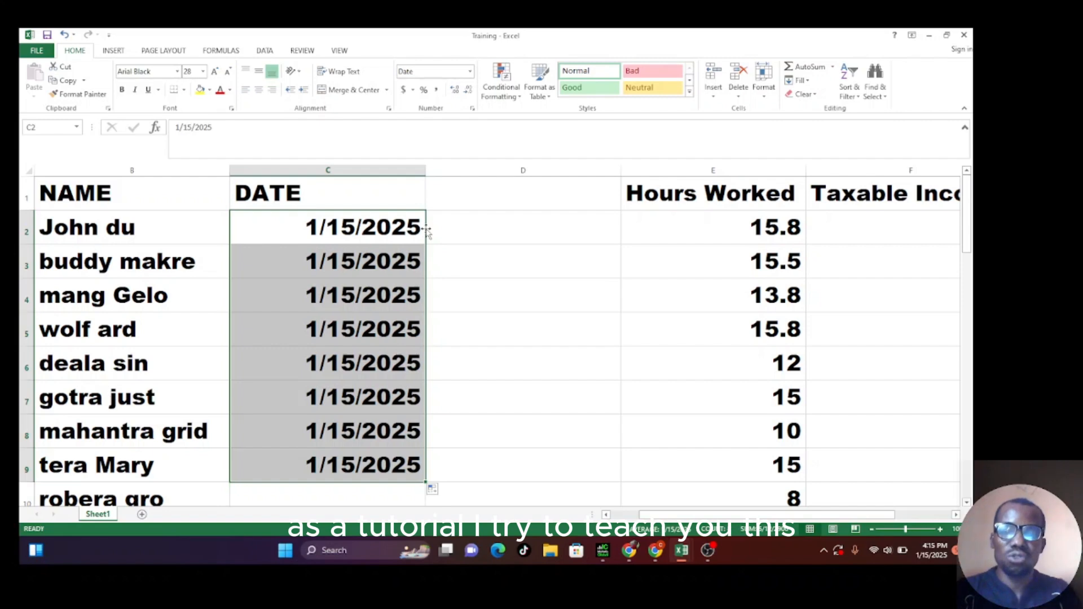
pyautogui.click(445, 253)
pyautogui.hotkey('ctrl', 'z')
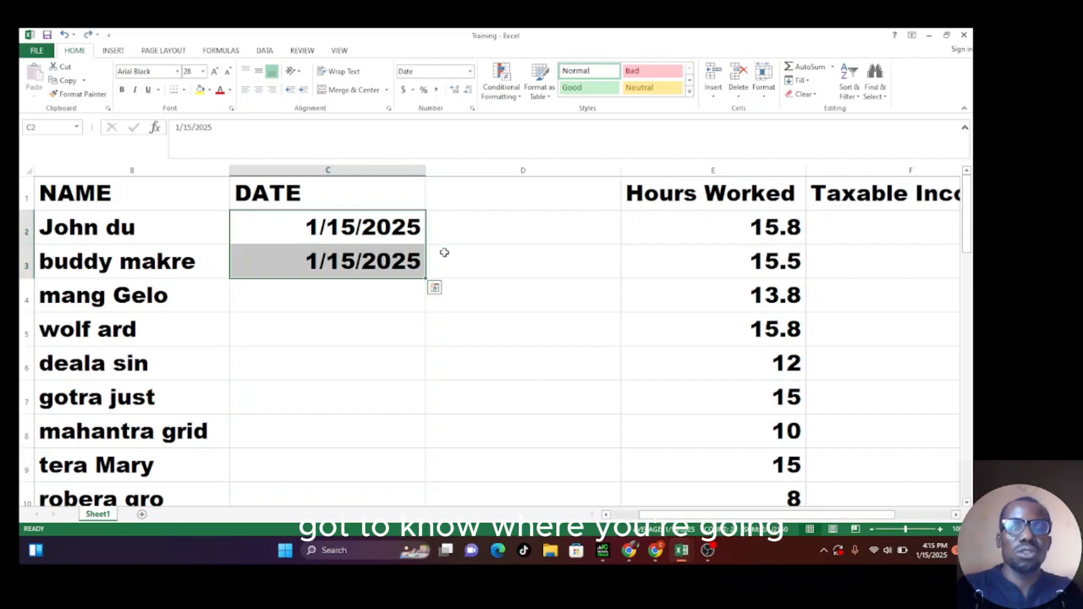
pyautogui.hotkey('ctrl', 'z')
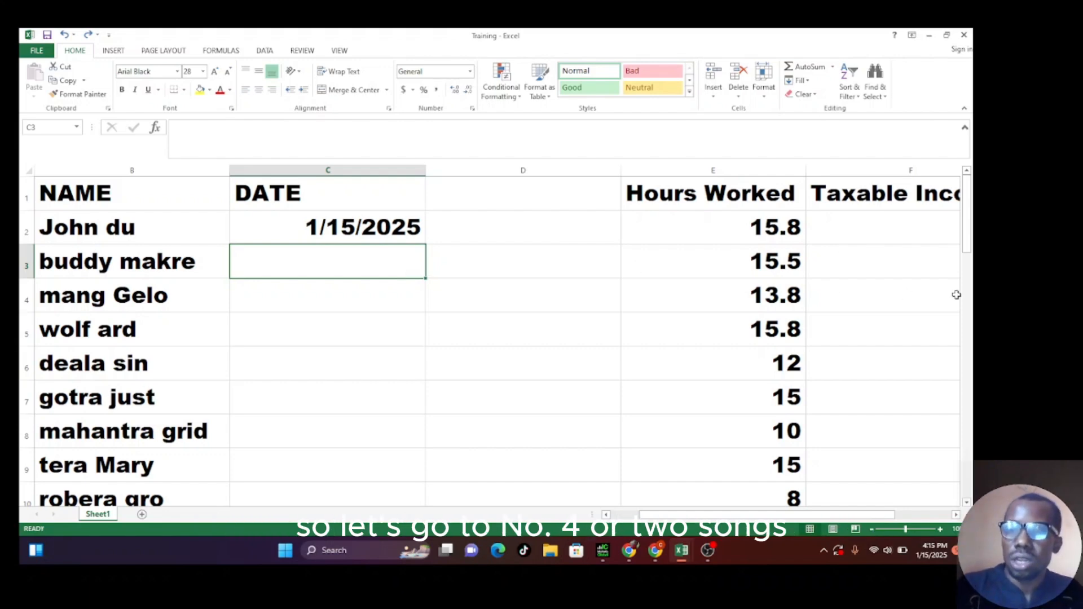
# Select the empty cell E38 directly below the last Hours Worked value
pyautogui.scroll(-3, 970, 262)
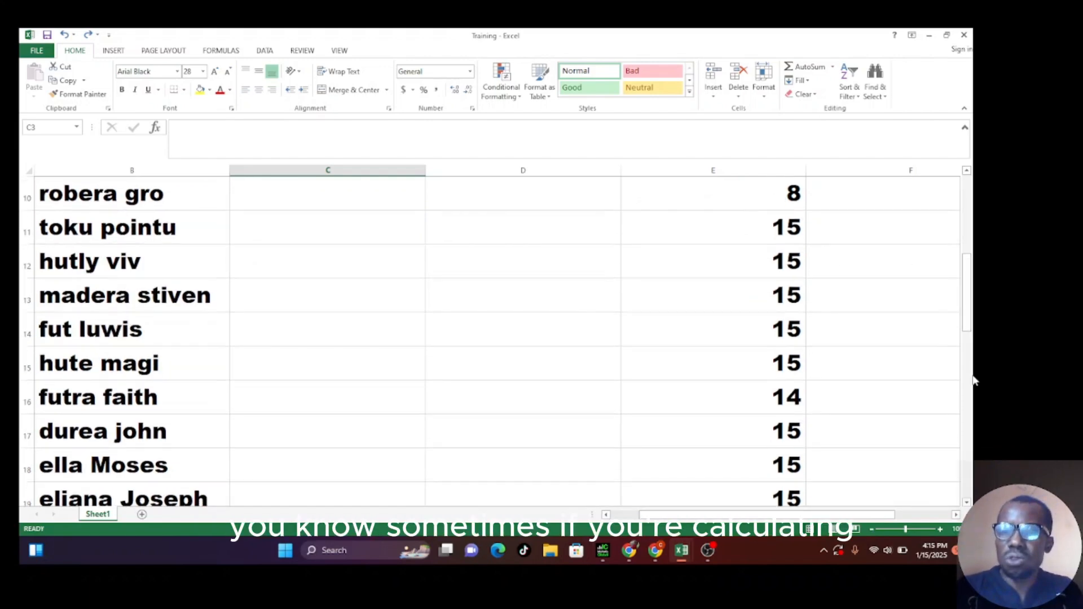
pyautogui.click(788, 417)
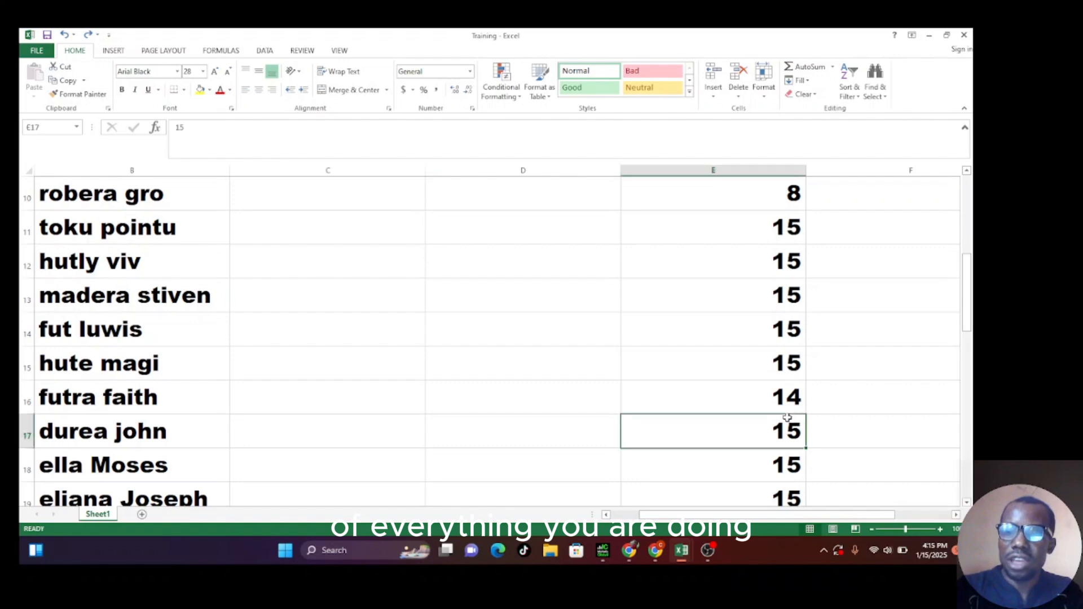
pyautogui.press('Down')
pyautogui.press('Down')
pyautogui.press('Down')
pyautogui.press('Down')
pyautogui.press('Down')
pyautogui.press('Down')
pyautogui.press('Down')
pyautogui.press('Down')
pyautogui.press('Down')
pyautogui.press('Down')
pyautogui.press('Down')
pyautogui.press('Down')
pyautogui.press('Down')
pyautogui.press('Down')
pyautogui.press('Down')
pyautogui.press('Down')
pyautogui.press('Down')
pyautogui.press('Down')
pyautogui.press('Down')
pyautogui.press('Down')
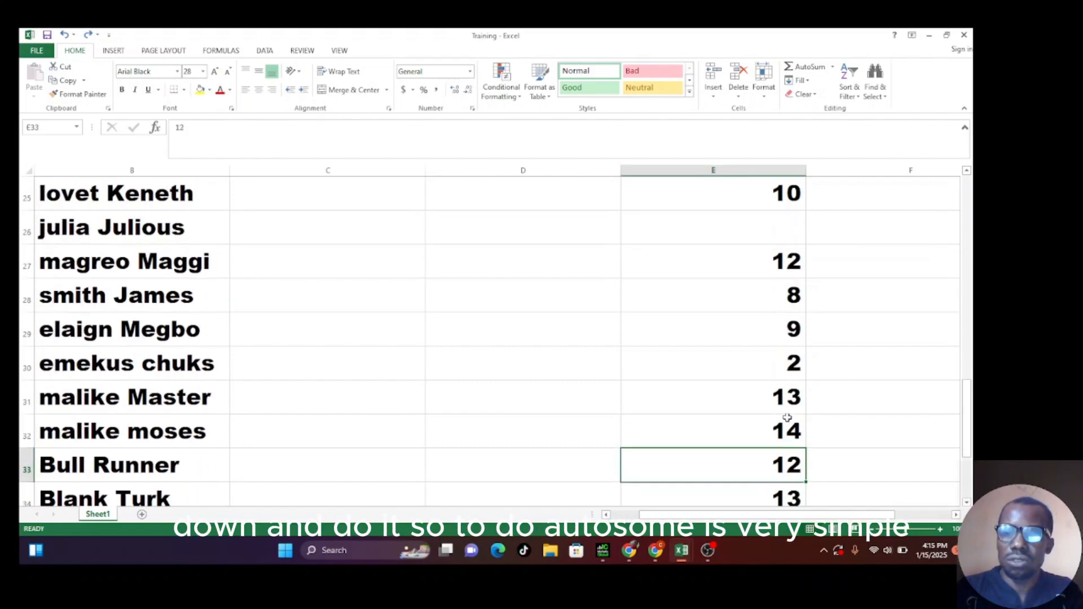
pyautogui.press('Up')
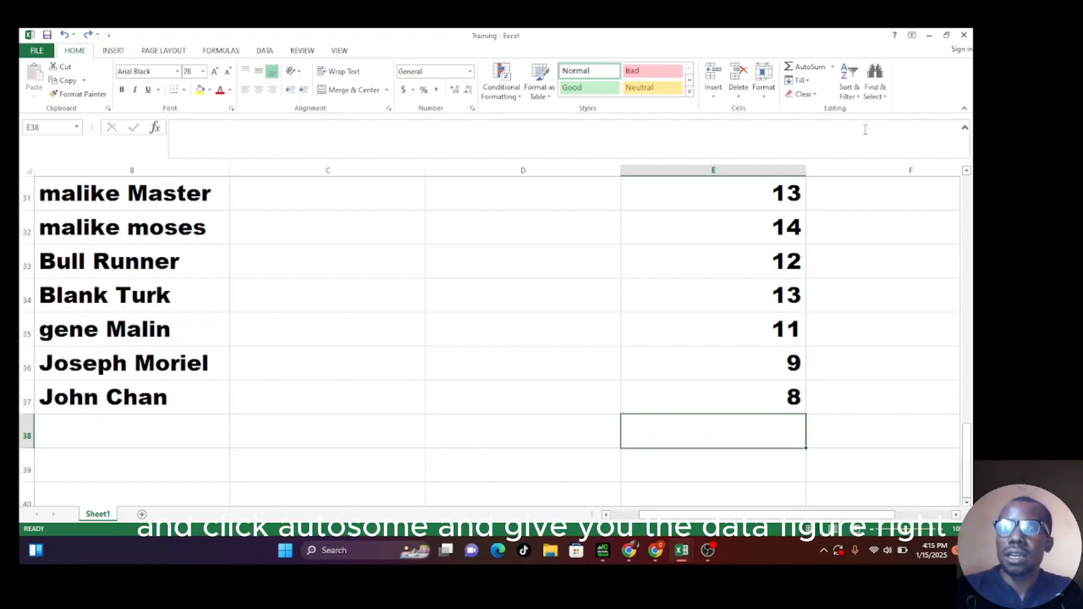
# Total E27:E37 in cell E38 with the AutoSum command and clear the formula again
pyautogui.click(811, 67)
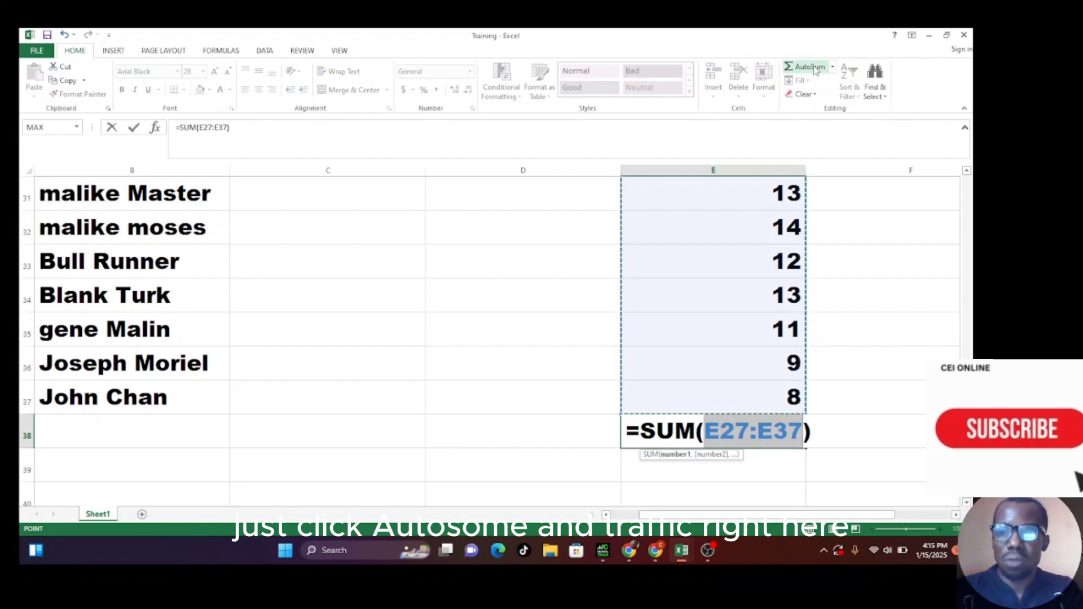
pyautogui.press('Return')
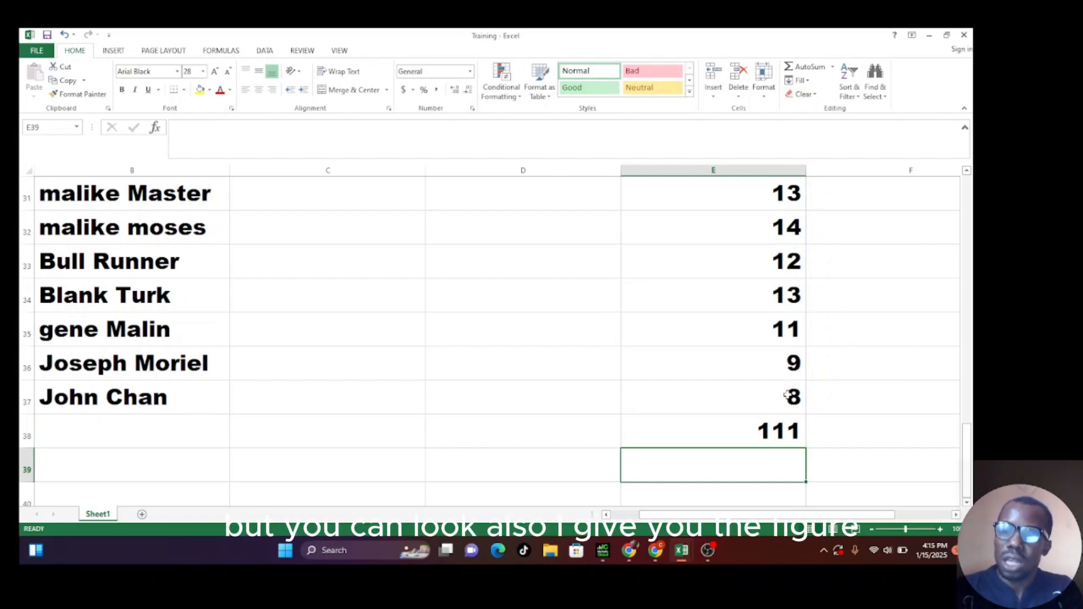
pyautogui.click(776, 432)
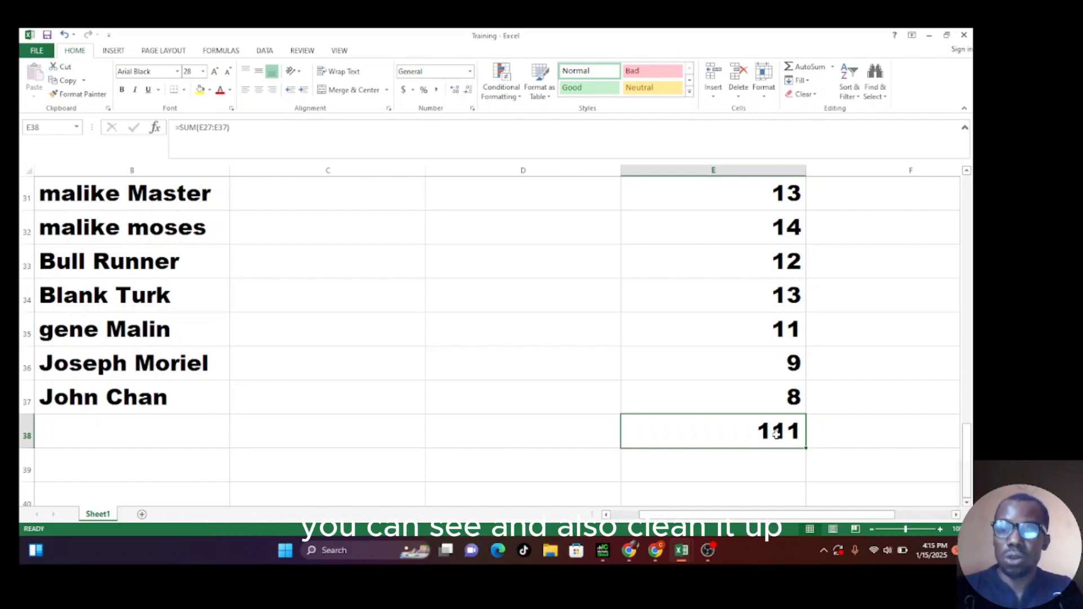
pyautogui.press('Delete')
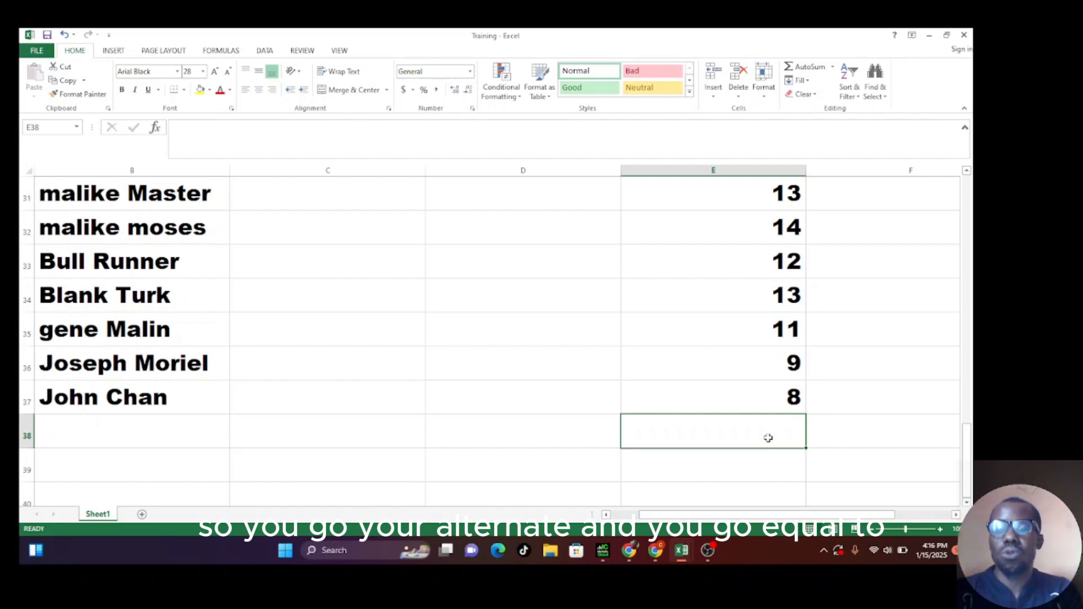
# Enter the automatic sum =SUM(E27:E37) in cell E38 and check its formula
pyautogui.hotkey('alt', '=')
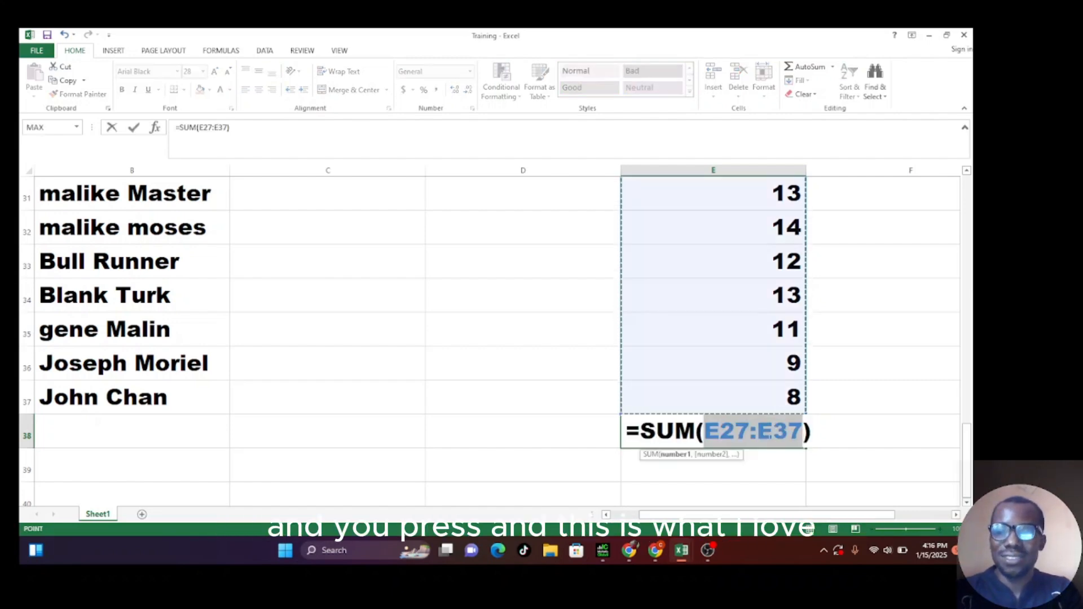
pyautogui.press('Return')
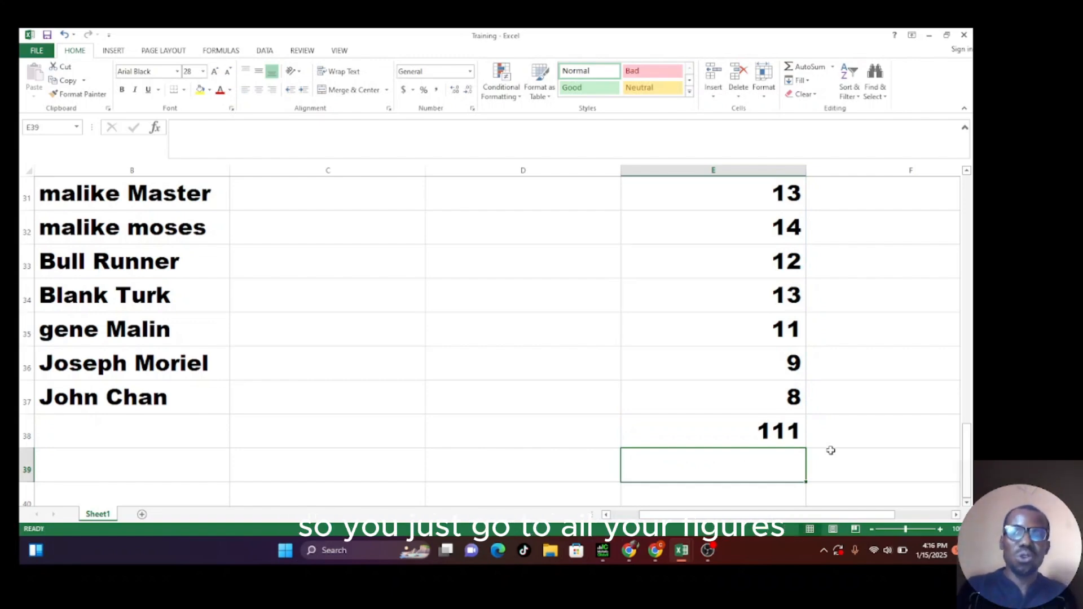
pyautogui.click(798, 439)
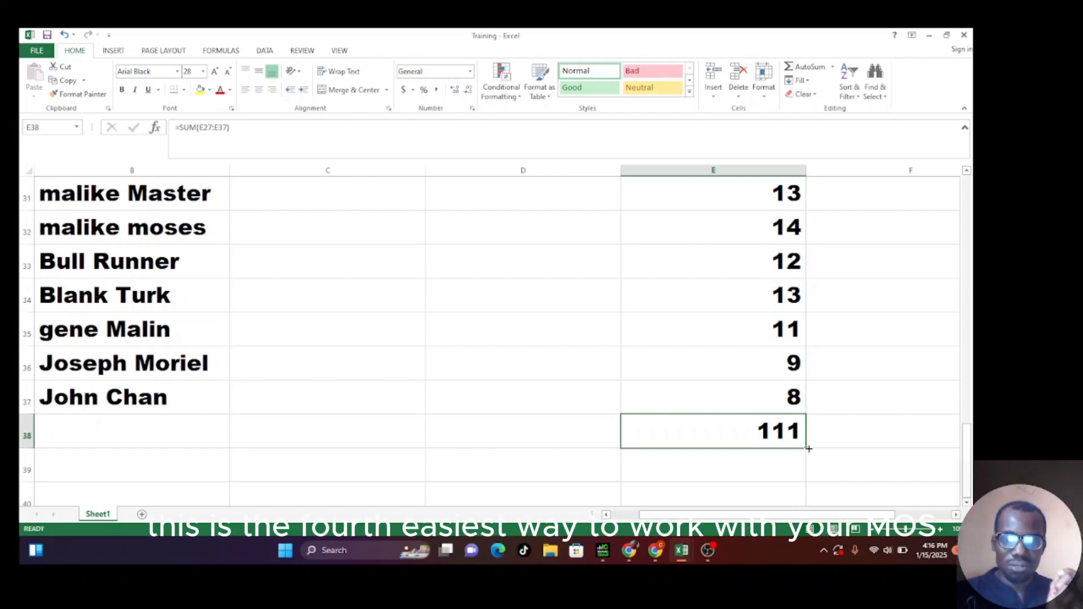
pyautogui.click(774, 463)
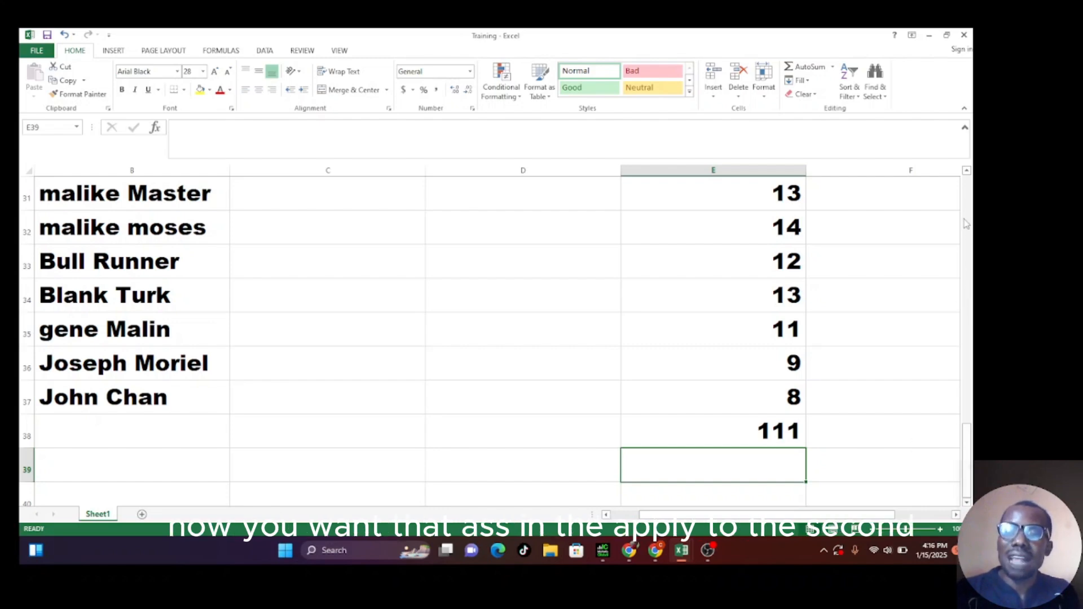
# Format the first name entry, cell B2, in Arial at font size 12
pyautogui.moveTo(967, 207); pyautogui.dragTo(966, 178)
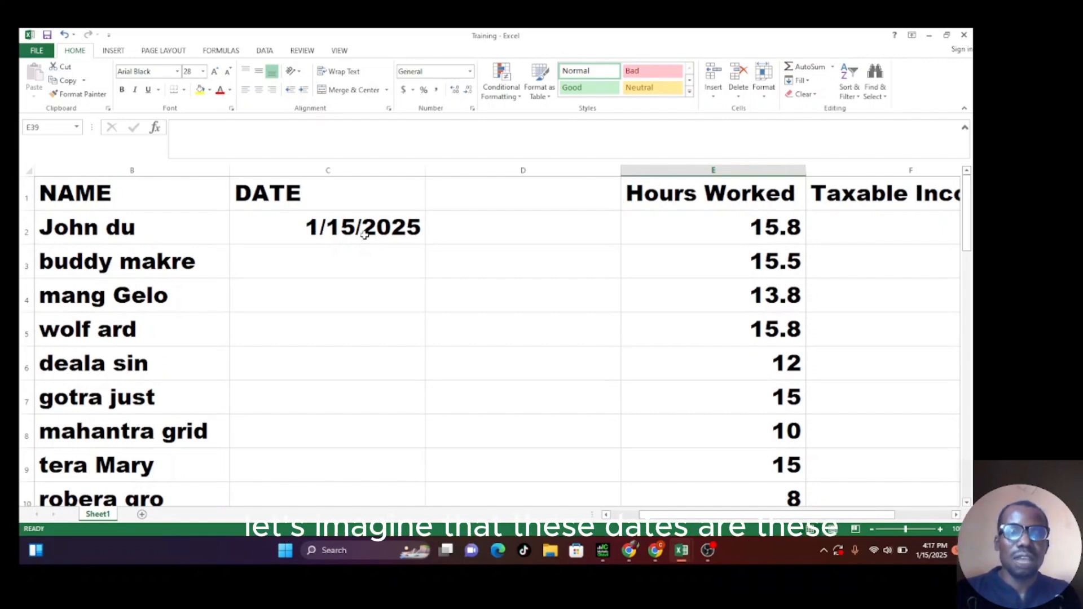
pyautogui.click(261, 196)
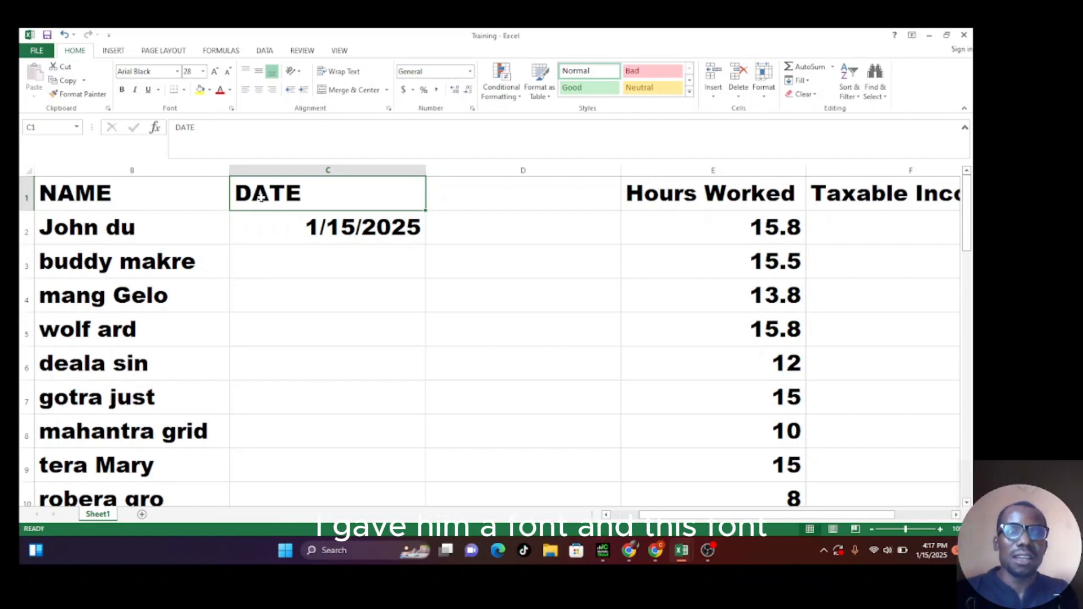
pyautogui.click(109, 233)
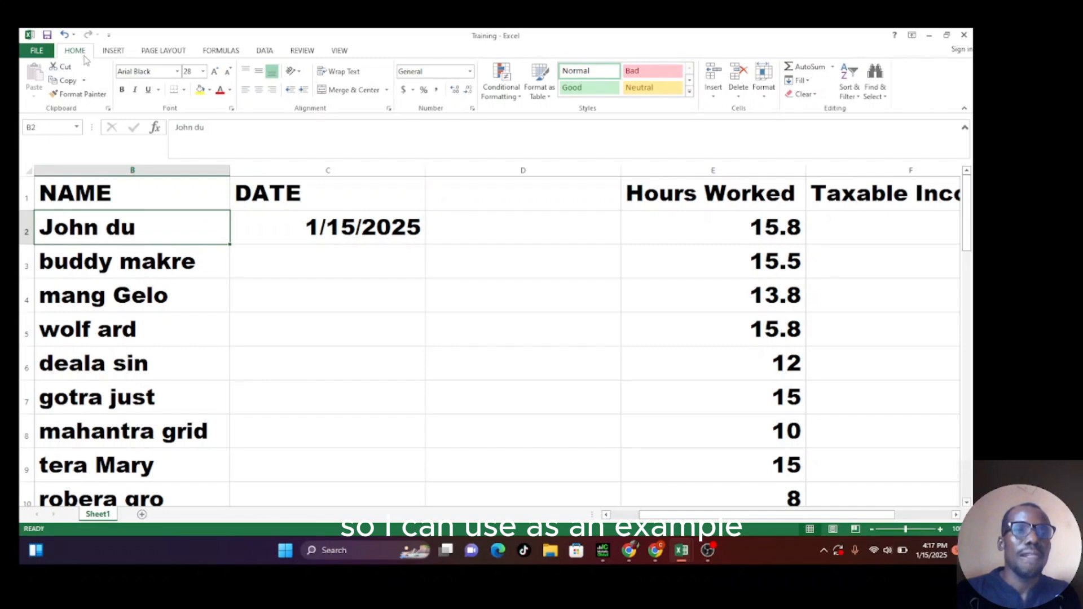
pyautogui.click(177, 71)
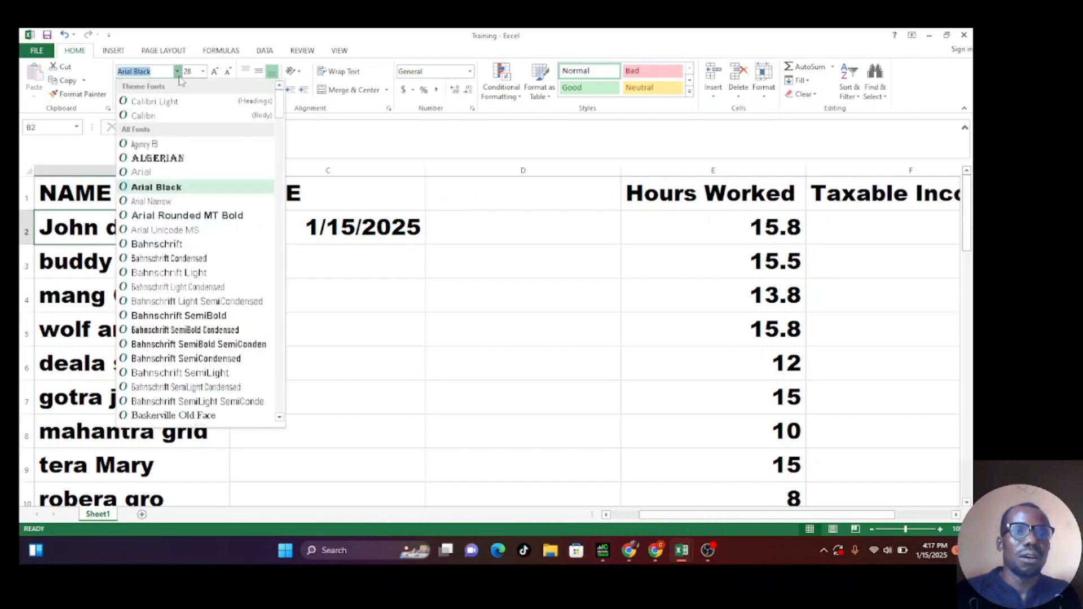
pyautogui.click(153, 172)
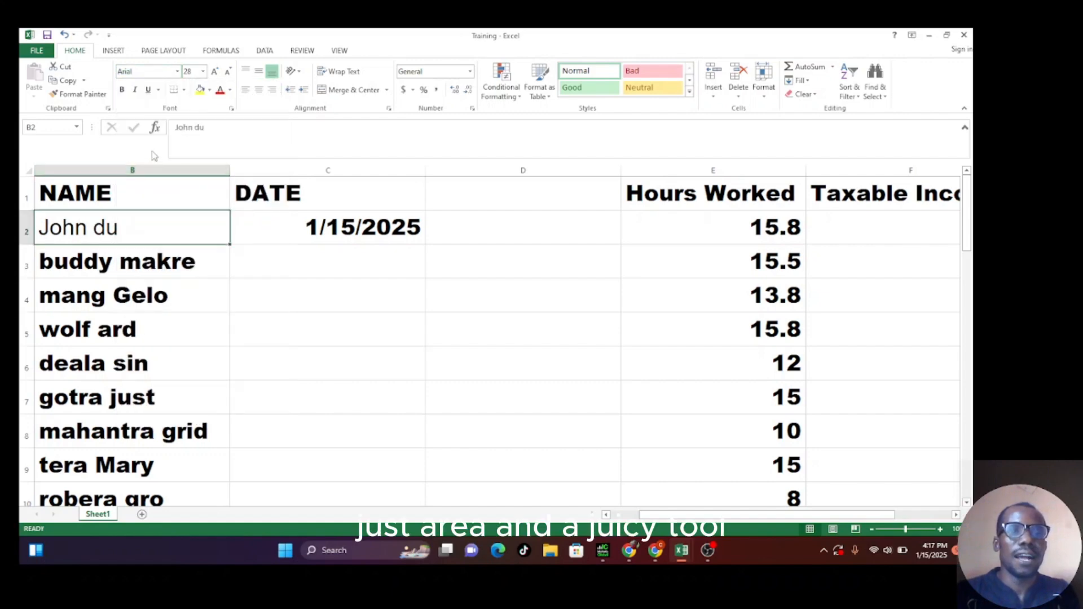
pyautogui.click(203, 72)
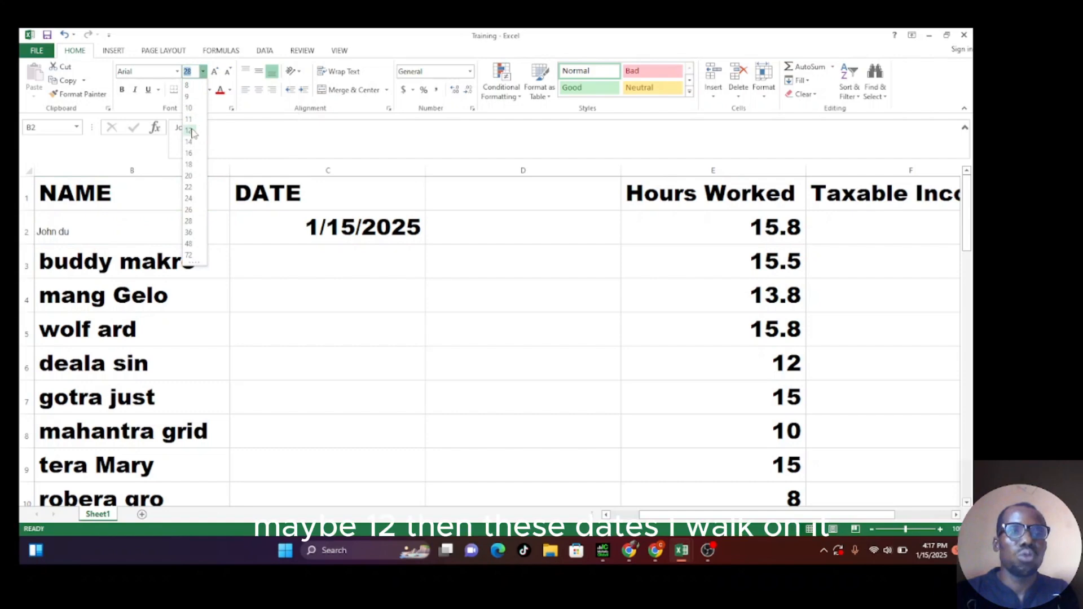
pyautogui.click(193, 128)
# Set the font size of the DATE heading in cell C1 to 22
pyautogui.click(257, 193)
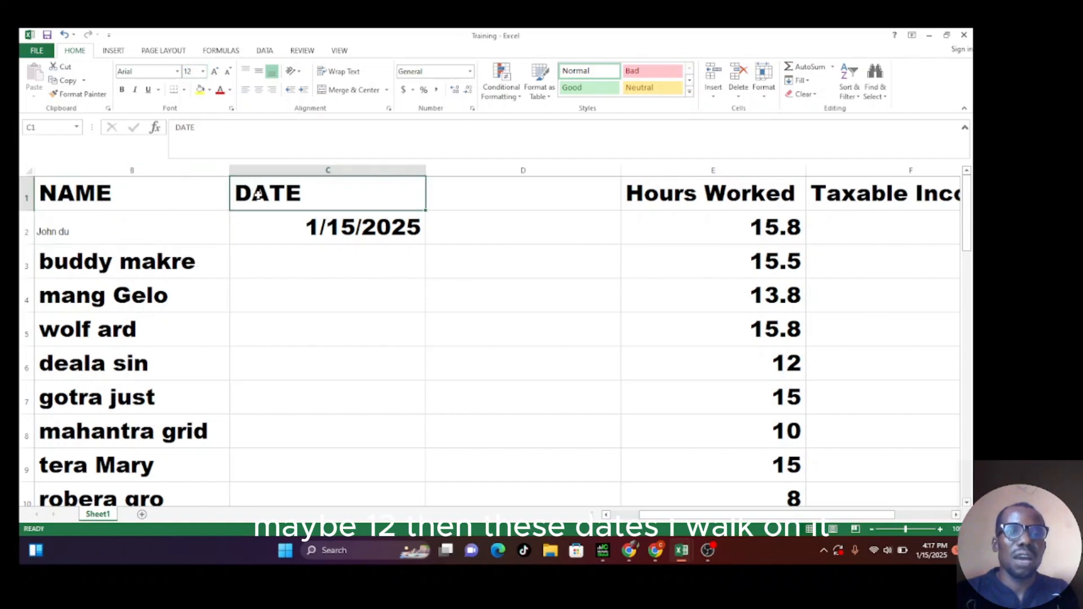
pyautogui.click(203, 72)
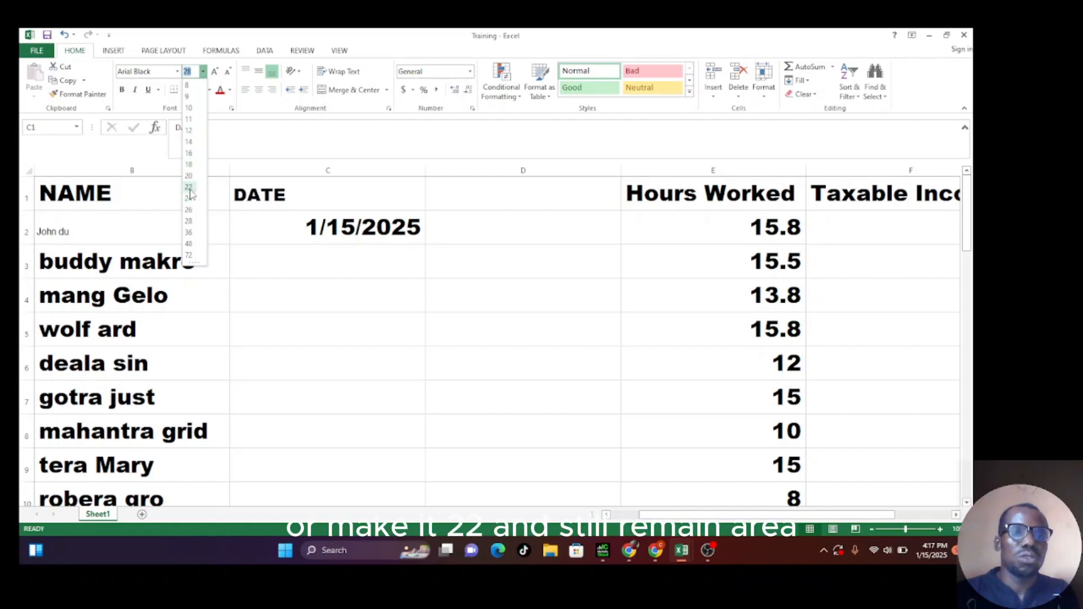
pyautogui.click(190, 192)
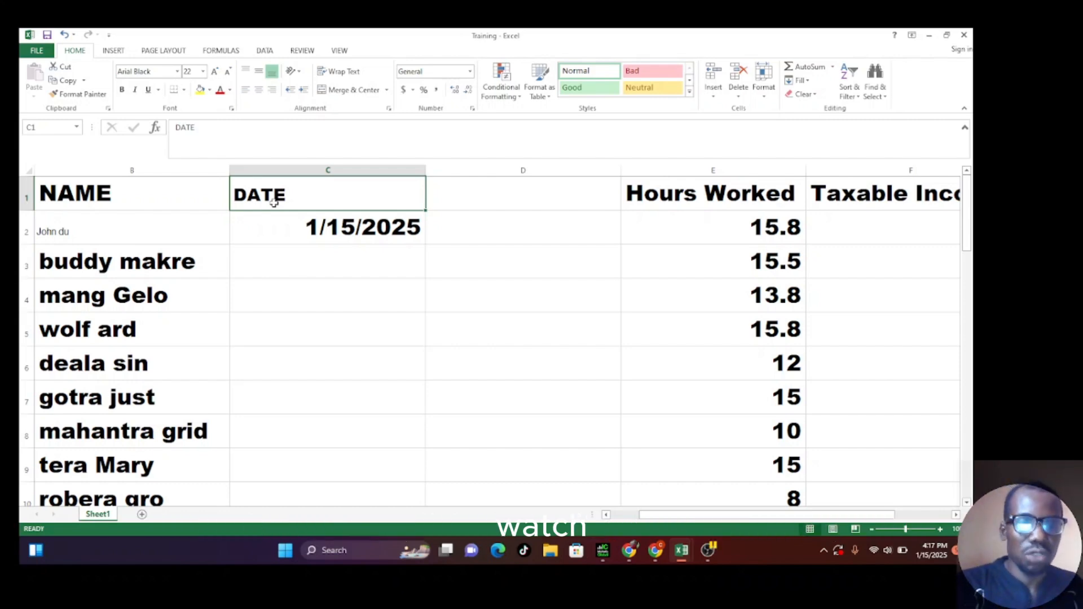
# Italicize the DATE heading in cell C1 and repeat the italic formatting on the first name entry, cell B2
pyautogui.hotkey('ctrl', 'i')
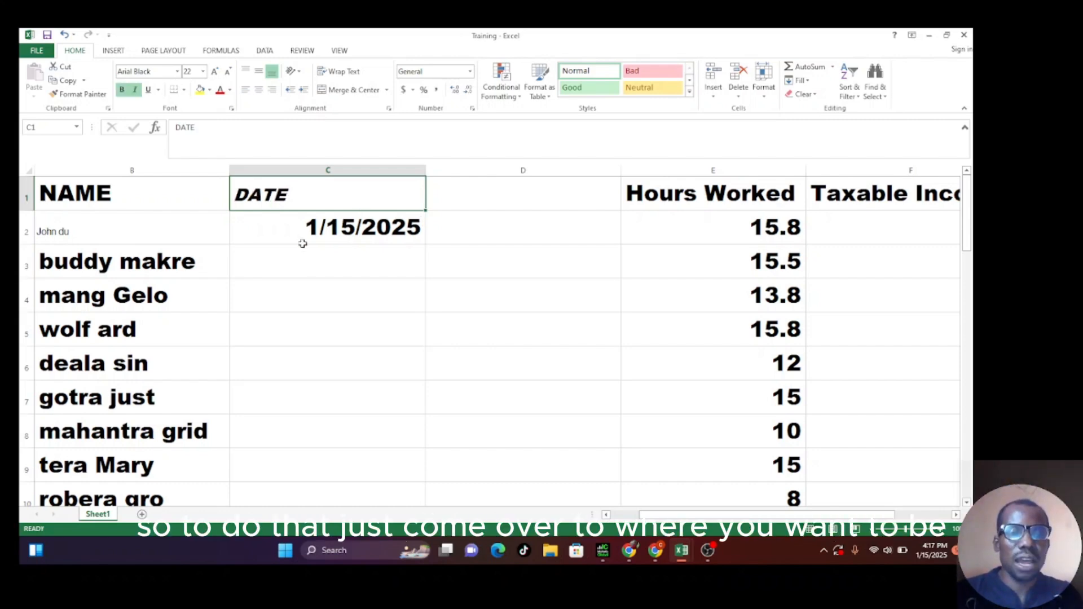
pyautogui.click(68, 232)
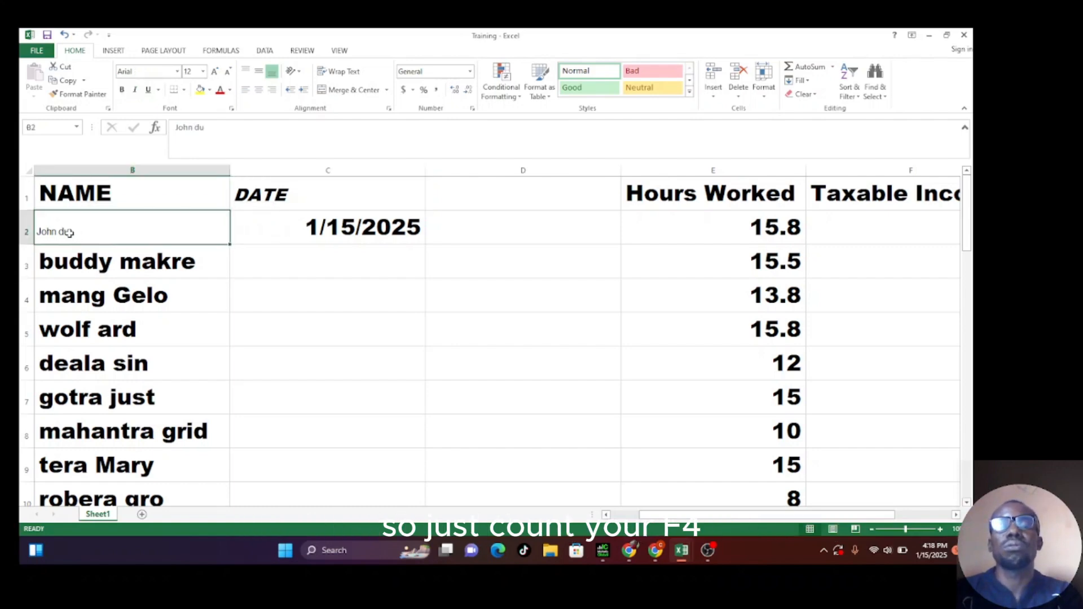
pyautogui.press('F4')
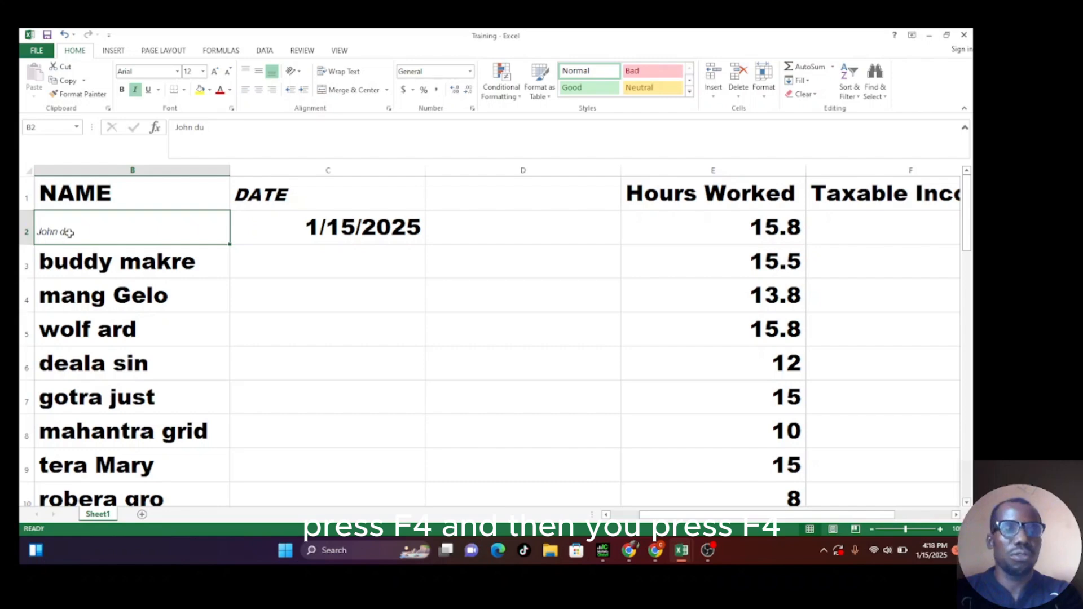
pyautogui.press('F5')
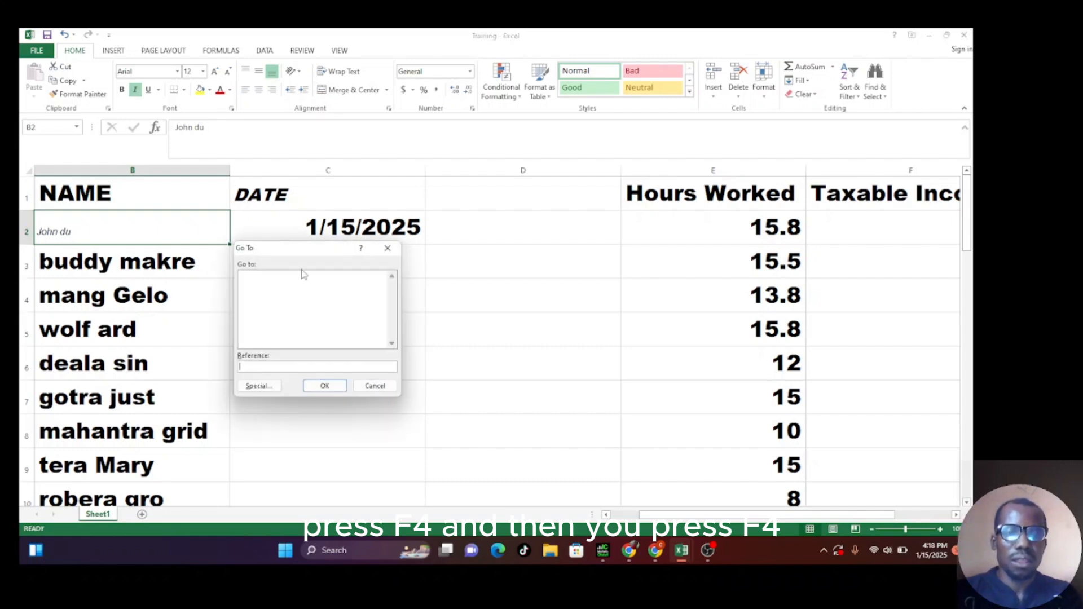
pyautogui.click(384, 248)
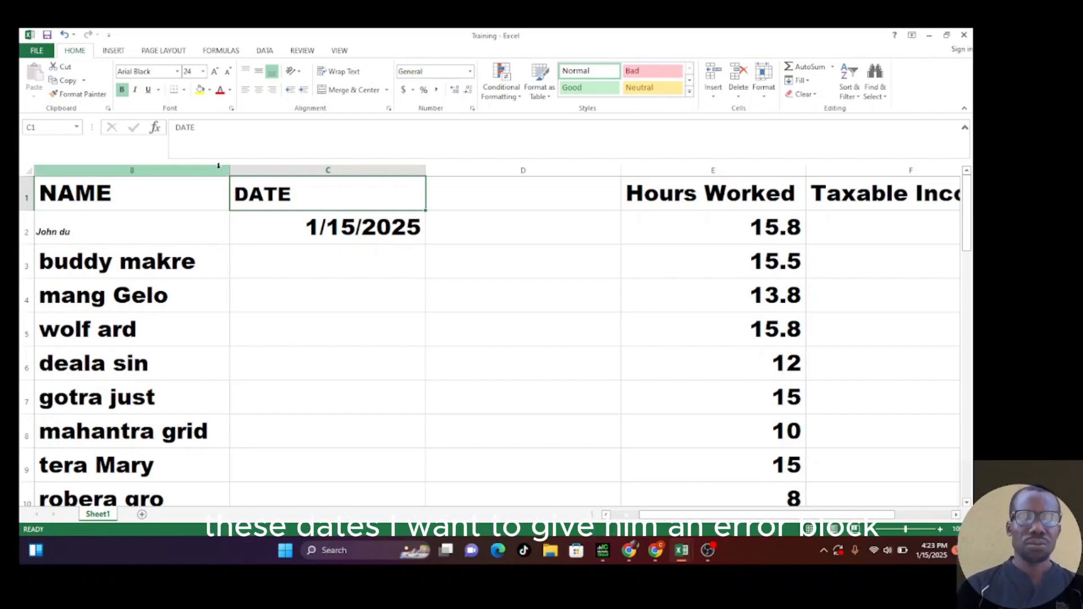
# Format the DATE heading in cell C1 in Arial Black at size 28 and repeat that formatting on cell B2
pyautogui.click(176, 73)
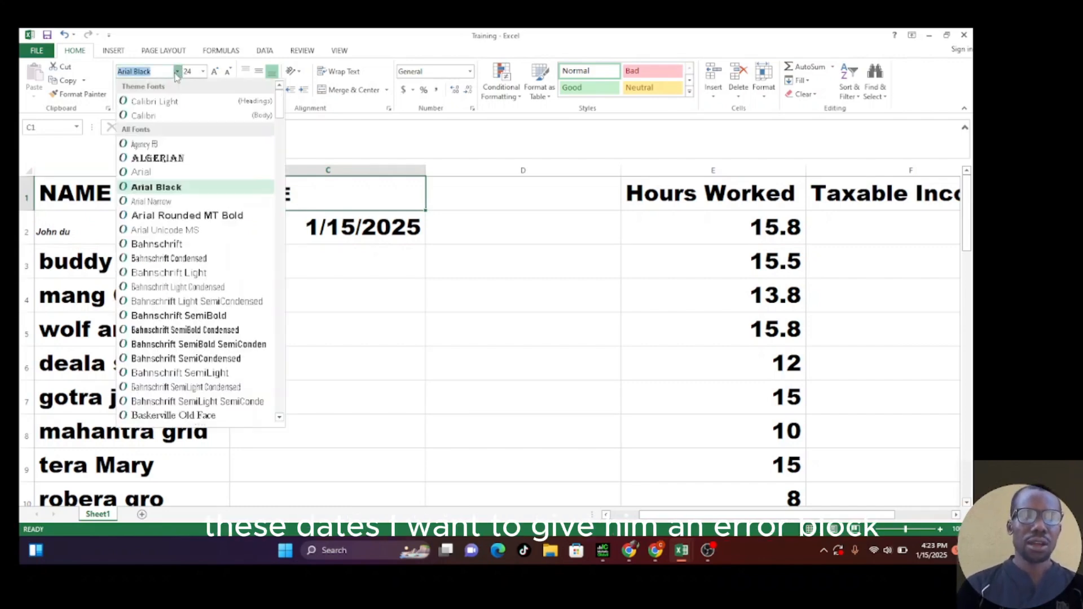
pyautogui.click(148, 188)
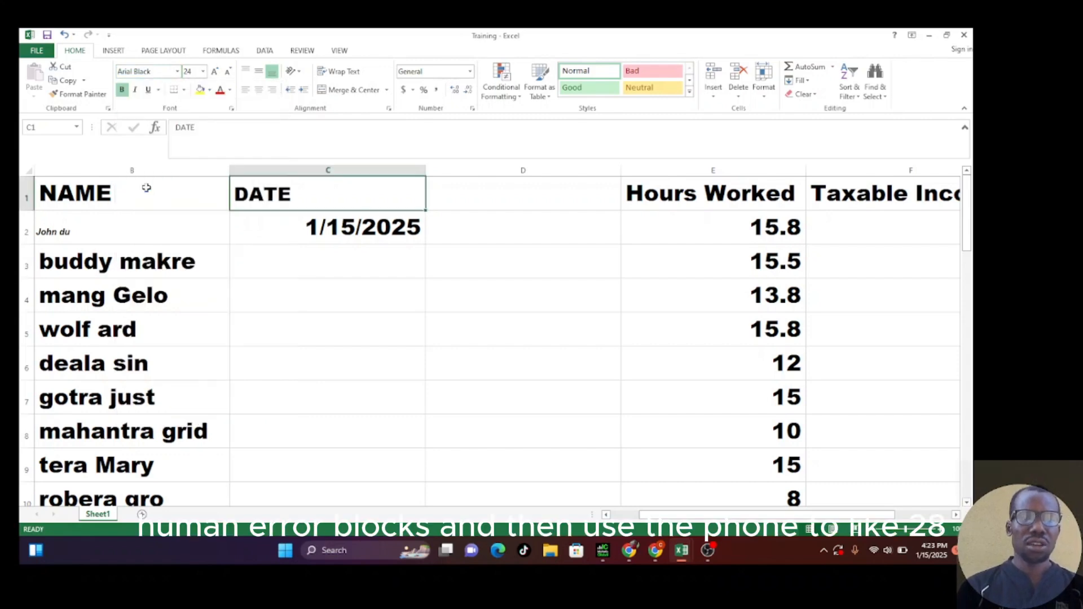
pyautogui.click(202, 72)
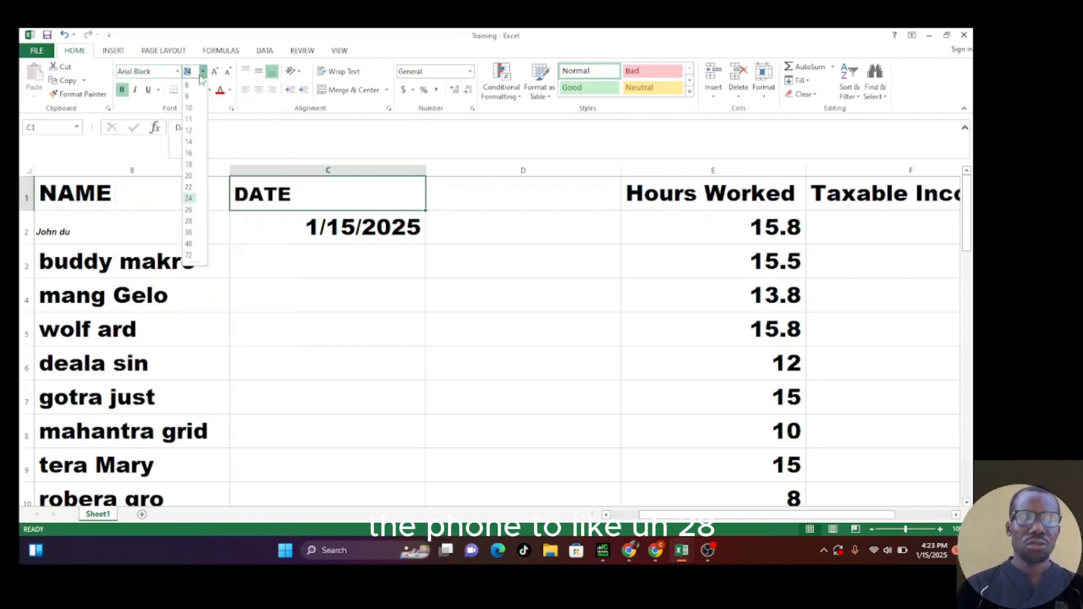
pyautogui.click(188, 221)
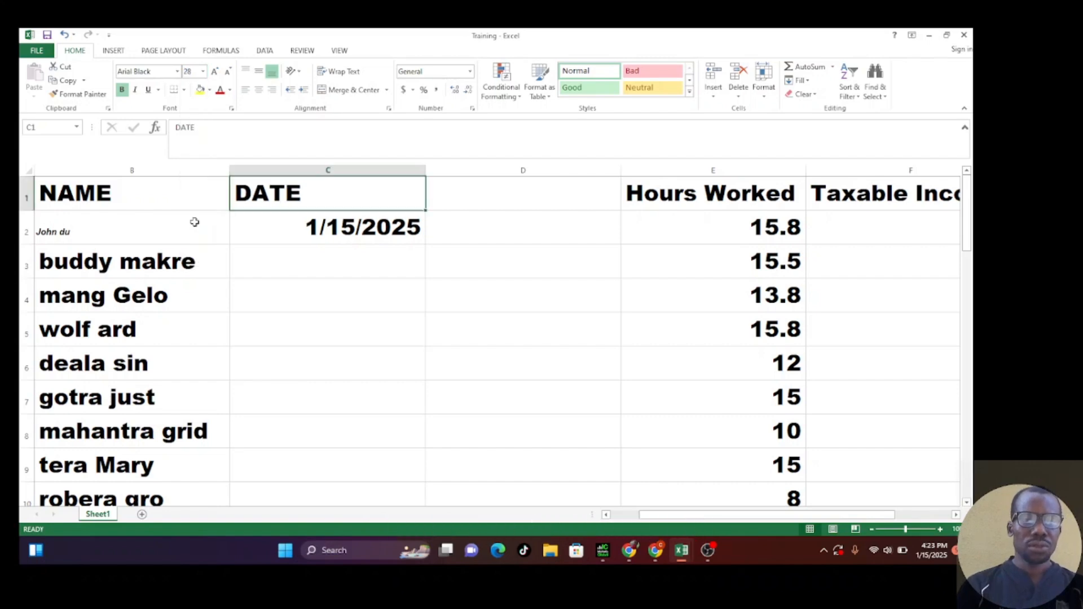
pyautogui.click(75, 235)
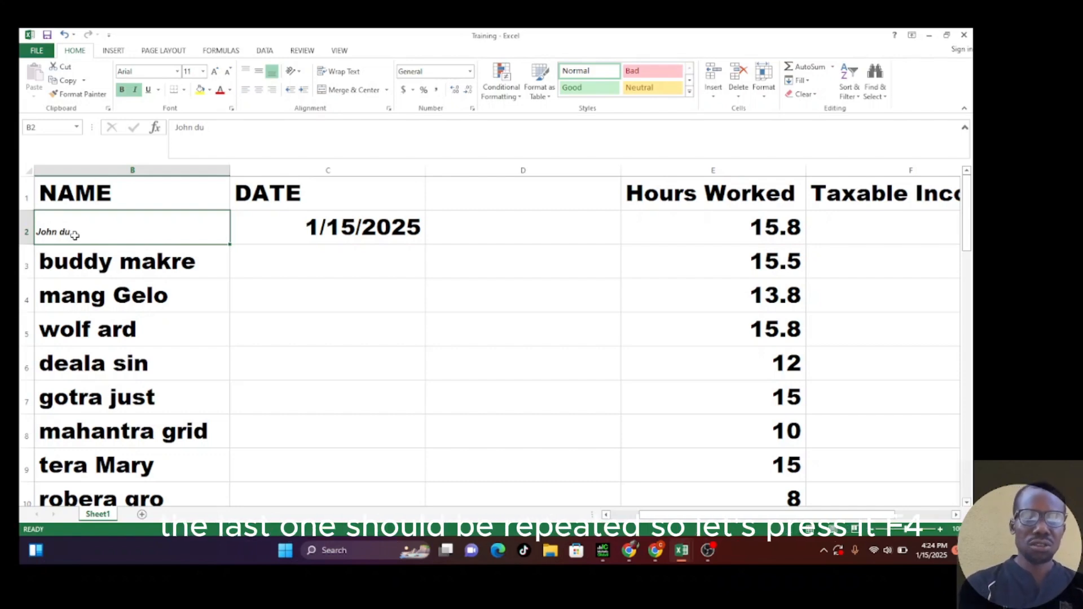
pyautogui.press('F4')
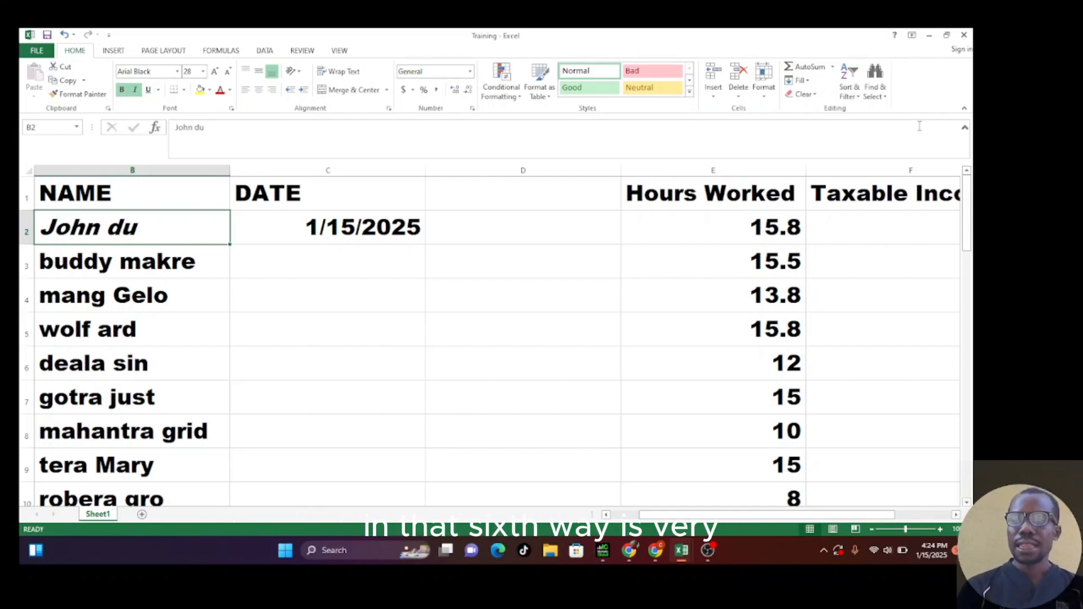
# Freeze the panes at cell C2 and check that the header row stays in place down the list
pyautogui.moveTo(967, 217)
pyautogui.mouseDown()
pyautogui.moveTo(972, 283)
pyautogui.moveTo(963, 211)
pyautogui.mouseUp()
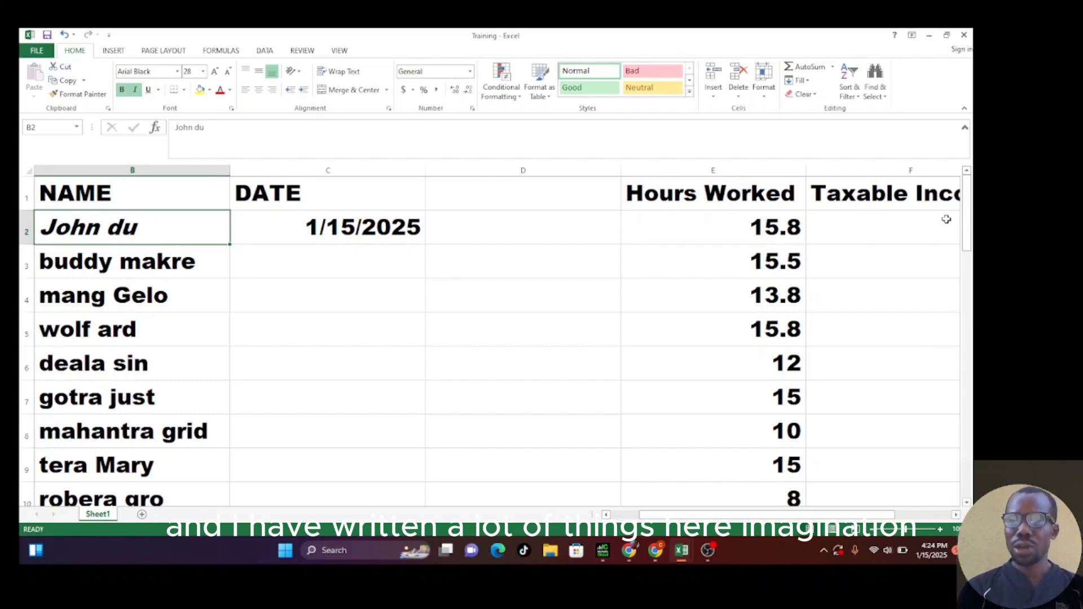
pyautogui.moveTo(970, 237); pyautogui.dragTo(973, 302)
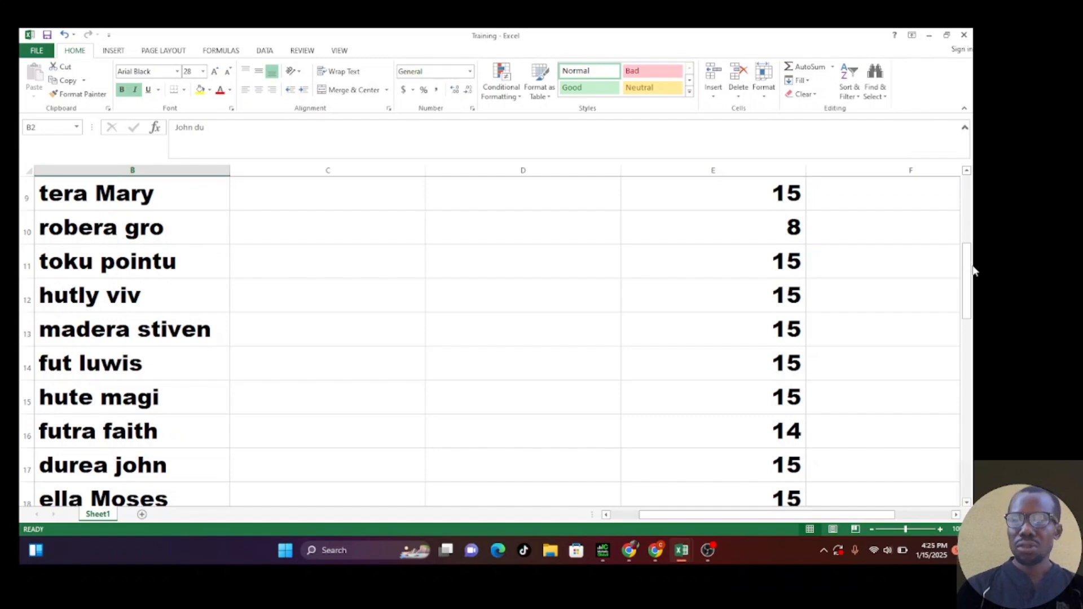
pyautogui.moveTo(971, 294); pyautogui.dragTo(963, 195)
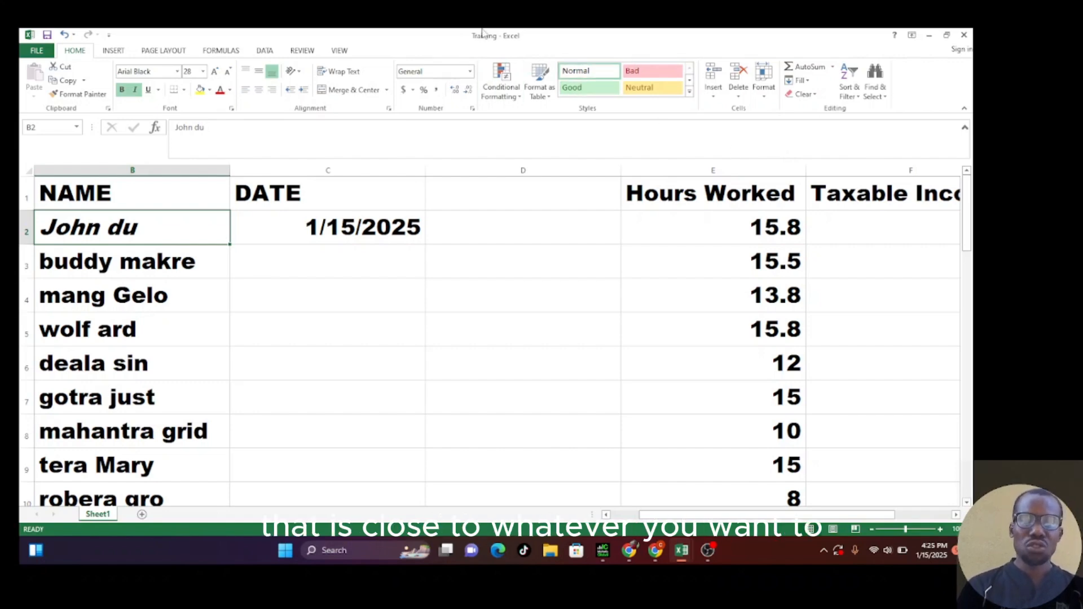
pyautogui.click(340, 229)
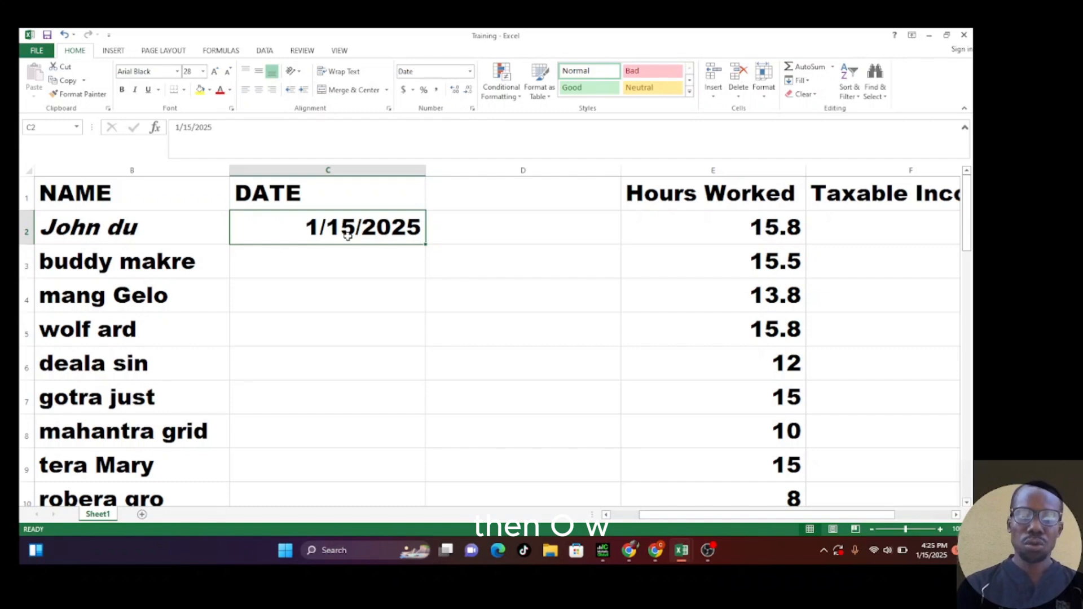
pyautogui.press('alt')
pyautogui.press('w')
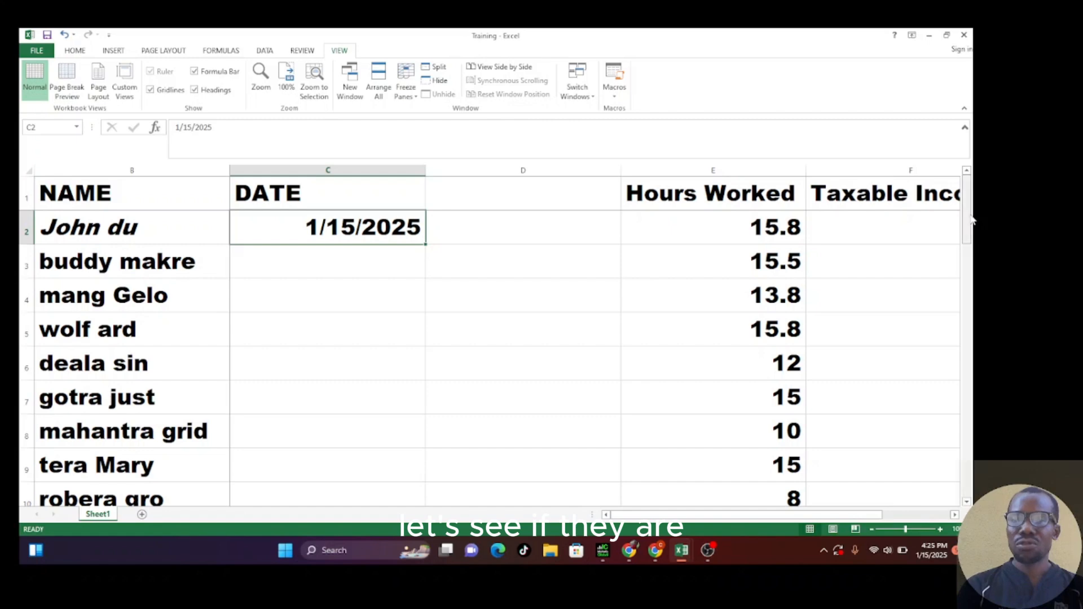
pyautogui.moveTo(972, 220); pyautogui.dragTo(971, 484)
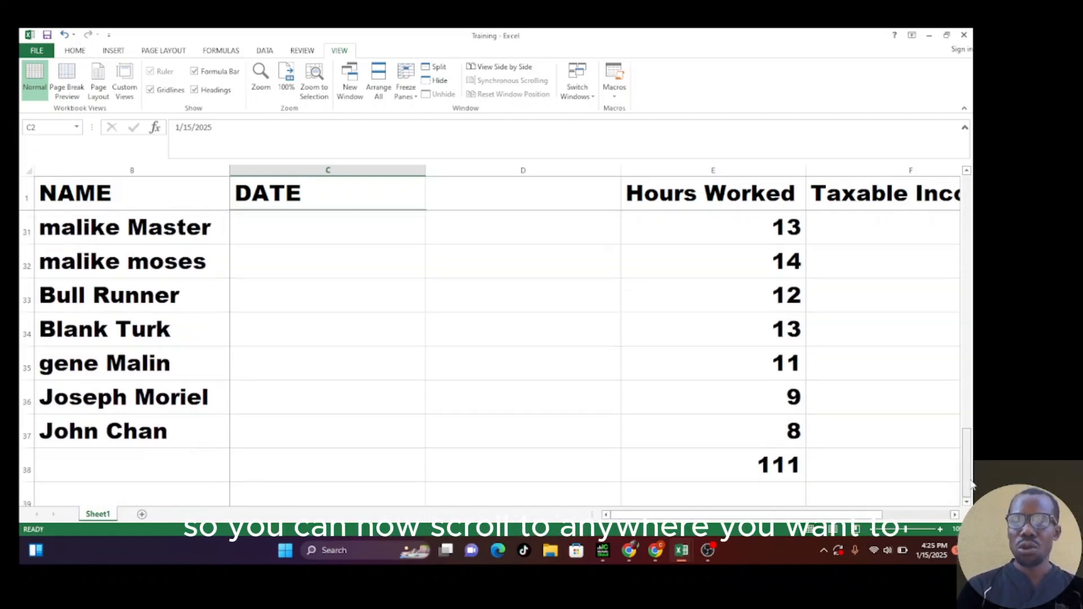
pyautogui.click(972, 420)
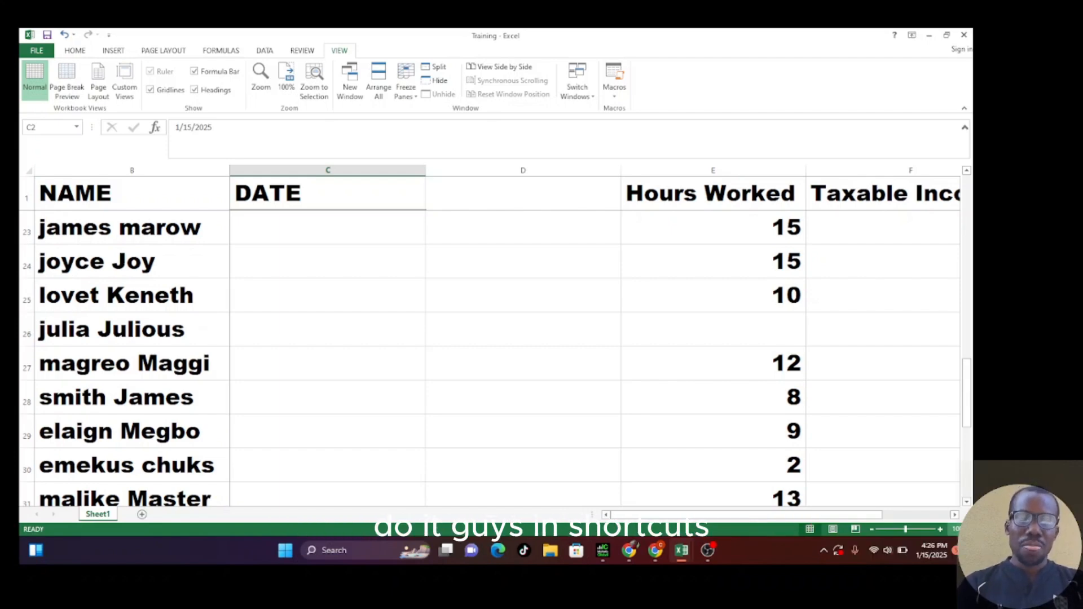
# Unfreeze the worksheet's panes
pyautogui.click(960, 529)
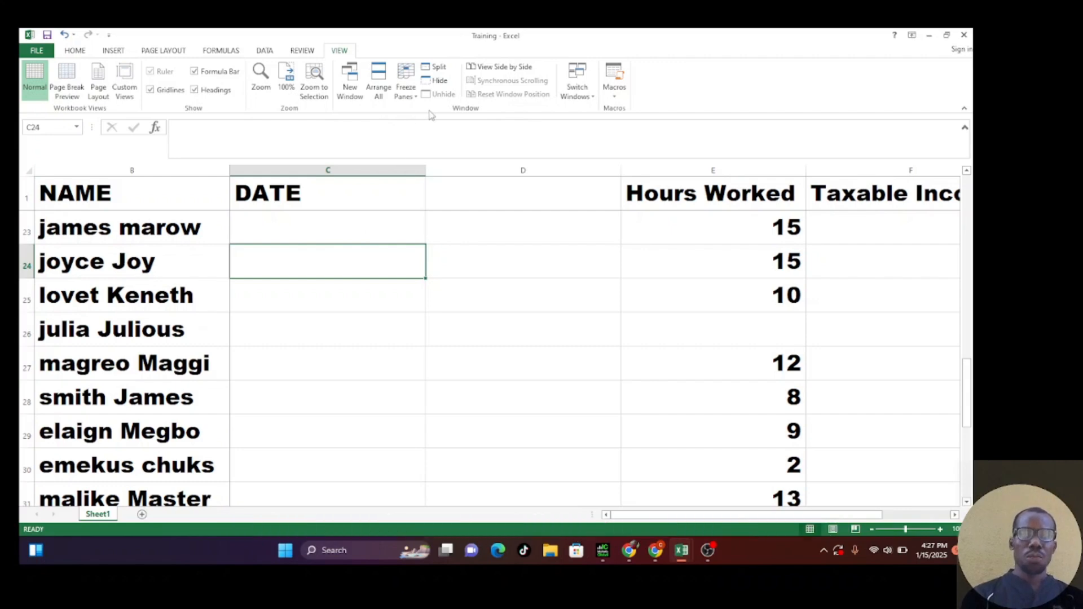
pyautogui.click(407, 90)
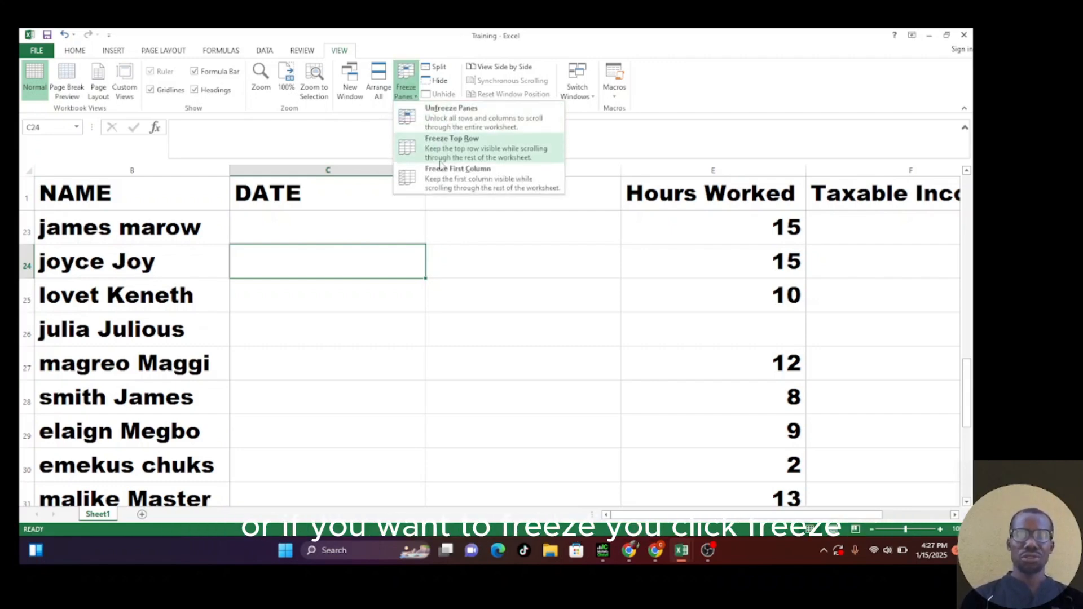
pyautogui.click(458, 115)
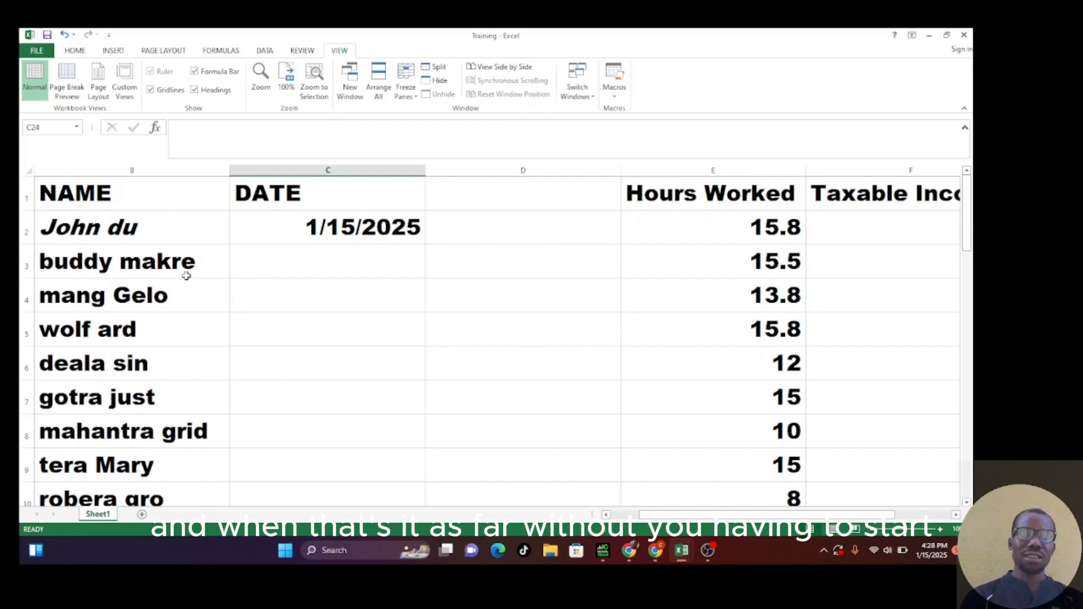
# Append the sample text BBGTGGFGVG to the name in cell B3
pyautogui.doubleClick(201, 265)
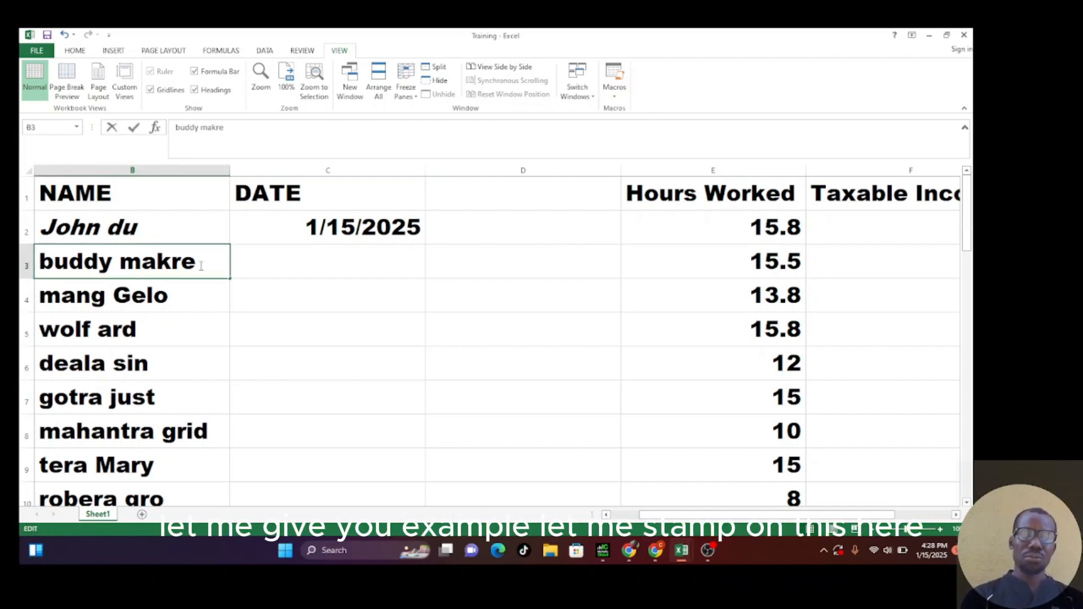
pyautogui.write('BB')
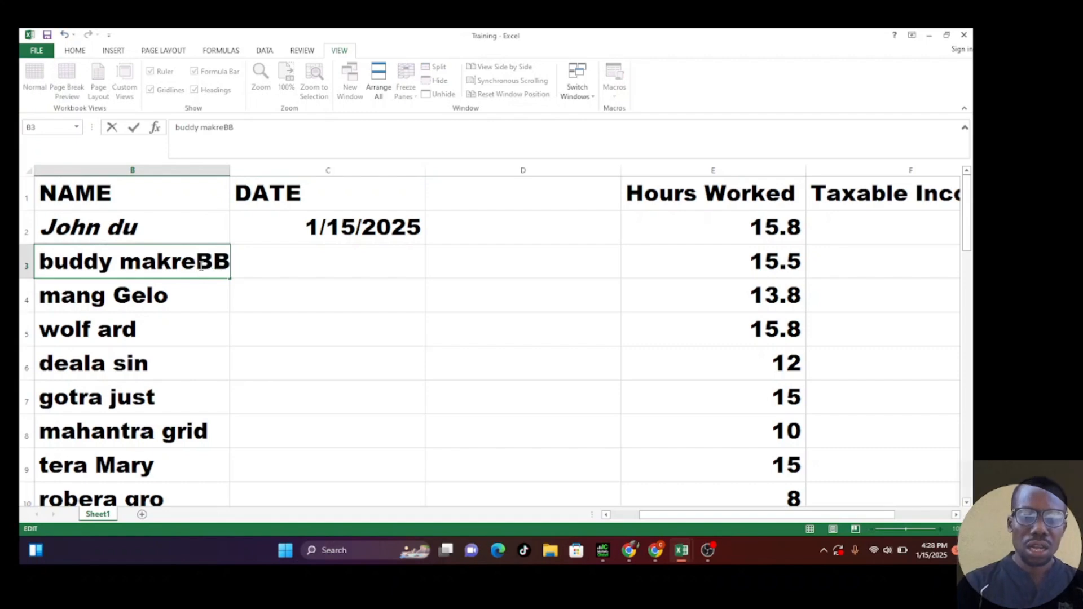
pyautogui.write('GTGGFGVG')
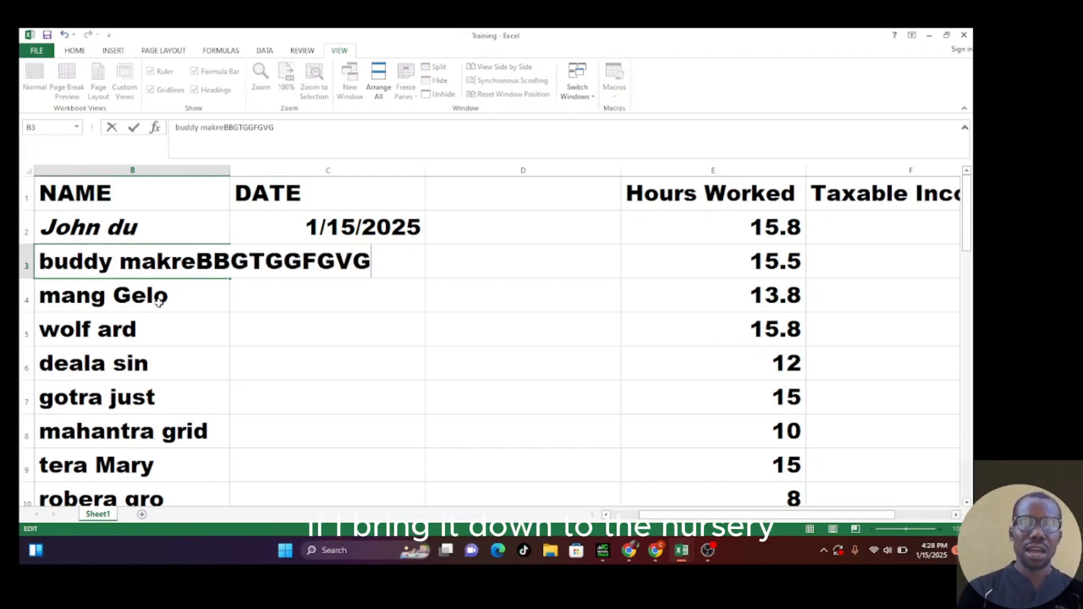
pyautogui.click(159, 302)
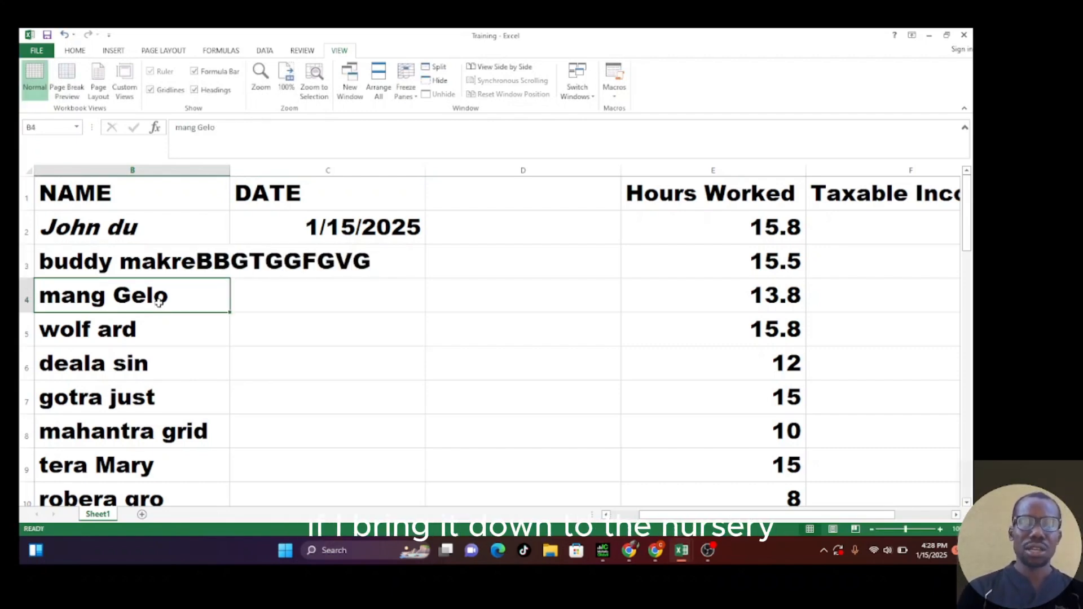
pyautogui.click(148, 235)
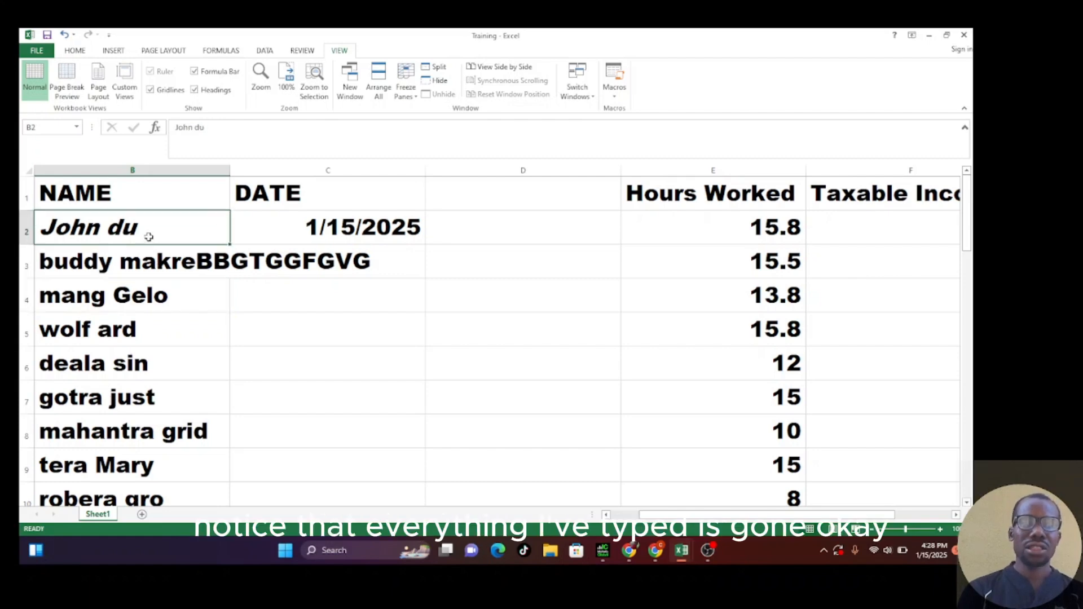
pyautogui.click(361, 224)
pyautogui.click(325, 260)
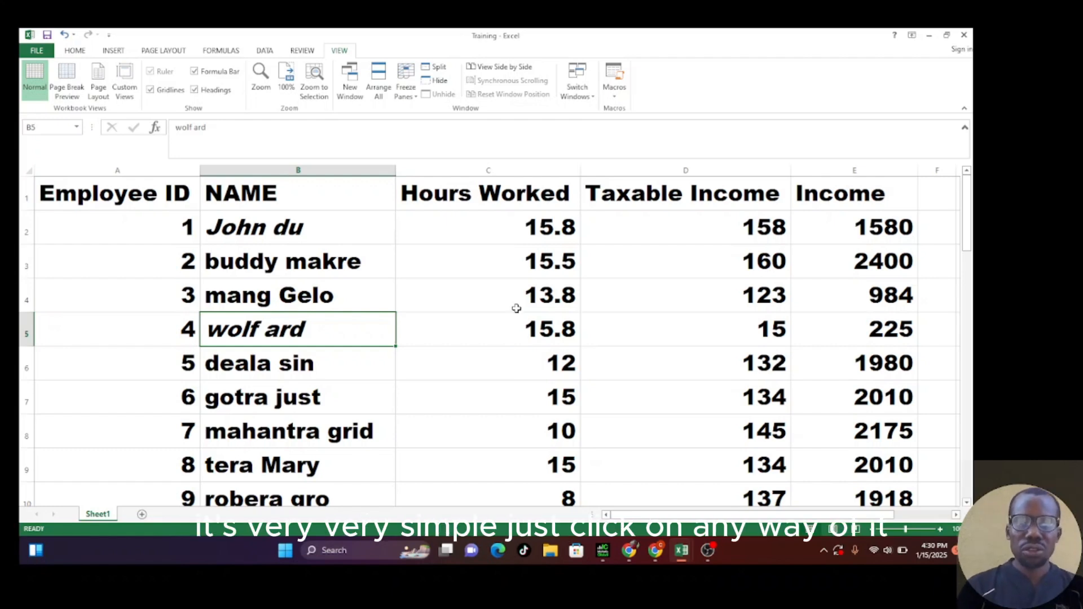
# Convert the employee data range starting at cell A1 into a table with headers, and undo the conversion
pyautogui.click(555, 295)
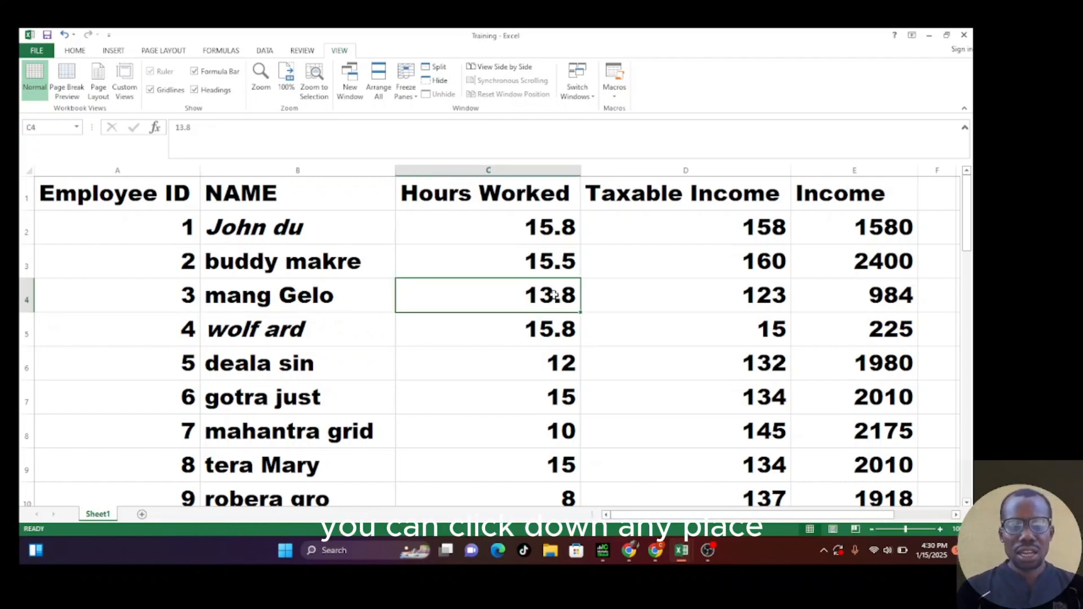
pyautogui.hotkey('ctrl', 't')
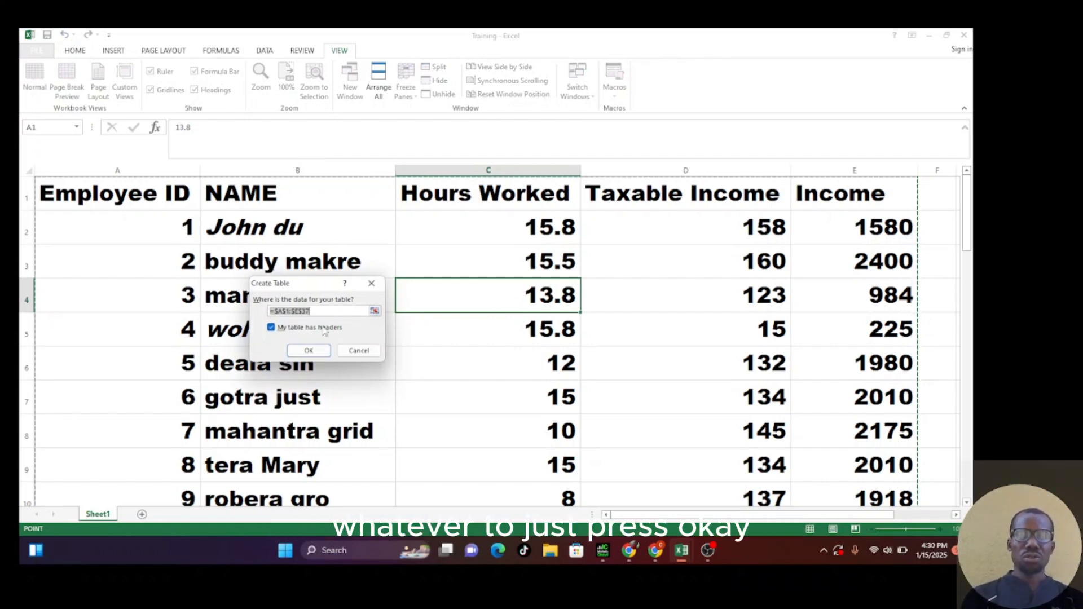
pyautogui.click(323, 350)
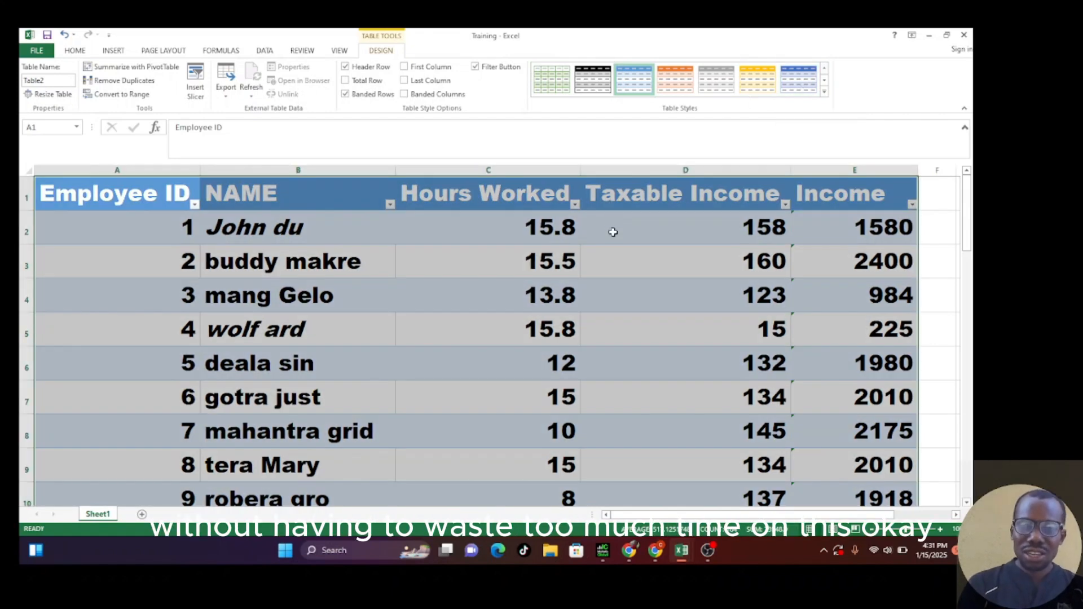
pyautogui.click(613, 231)
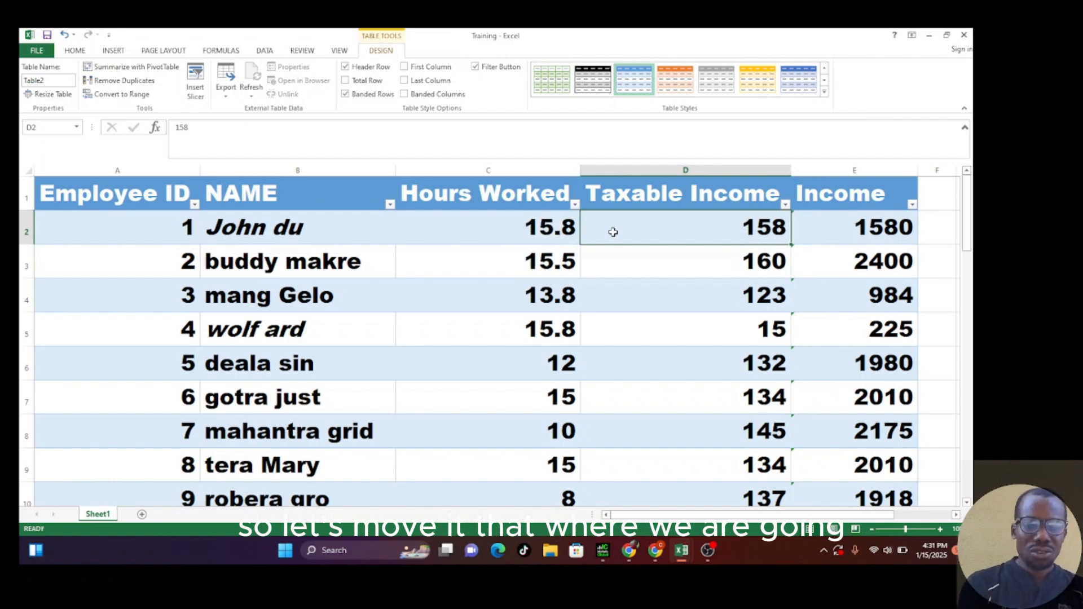
pyautogui.hotkey('ctrl', 'z')
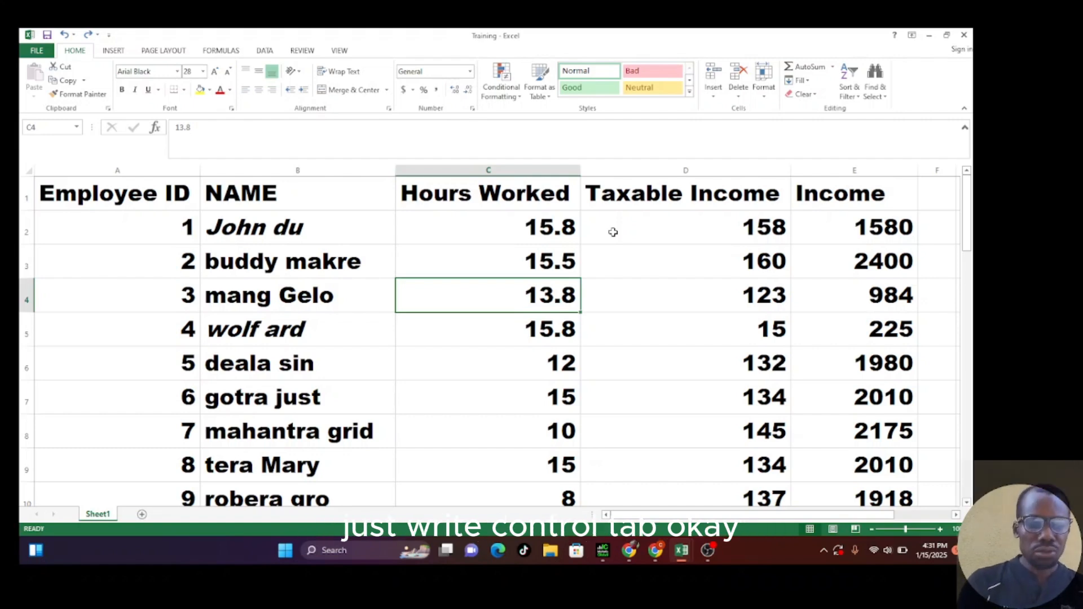
# Try to switch from the Training workbook to the next open window
pyautogui.hotkey('ctrl', 'Tab')
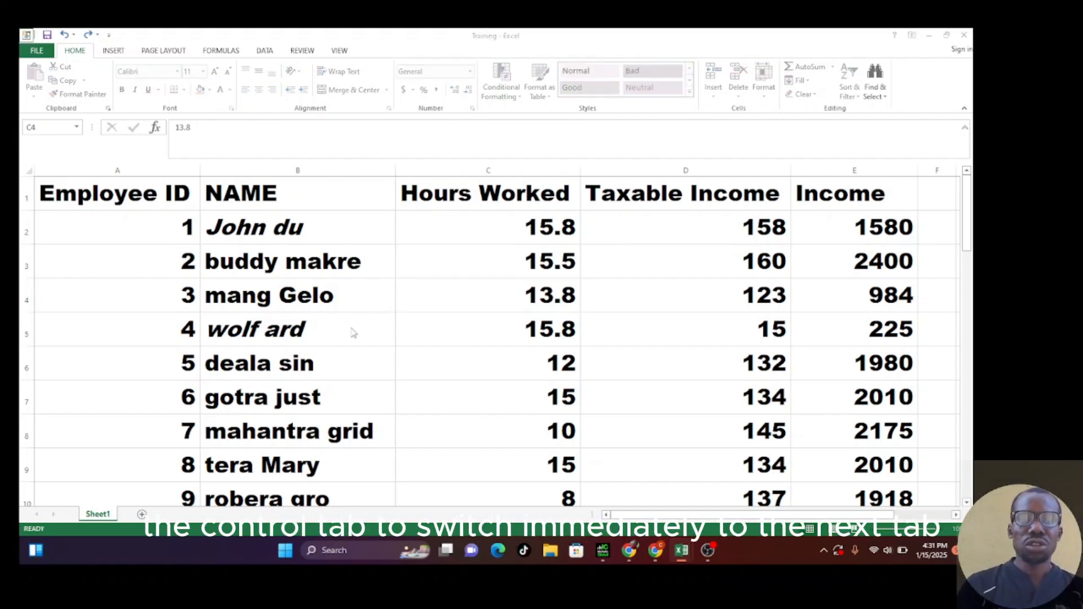
pyautogui.click(87, 214)
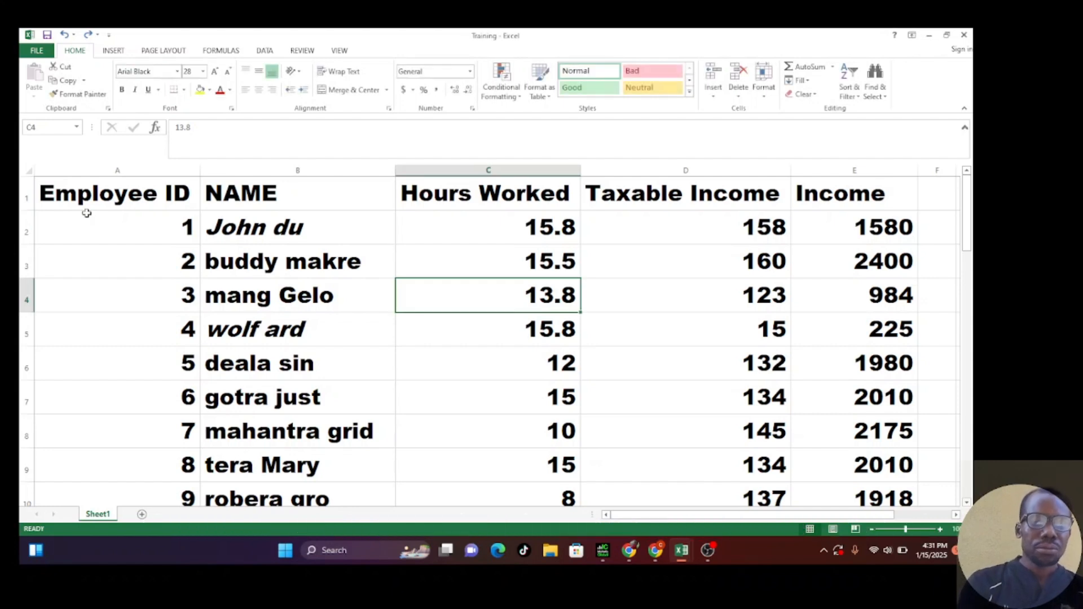
pyautogui.hotkey('ctrl', 'Tab')
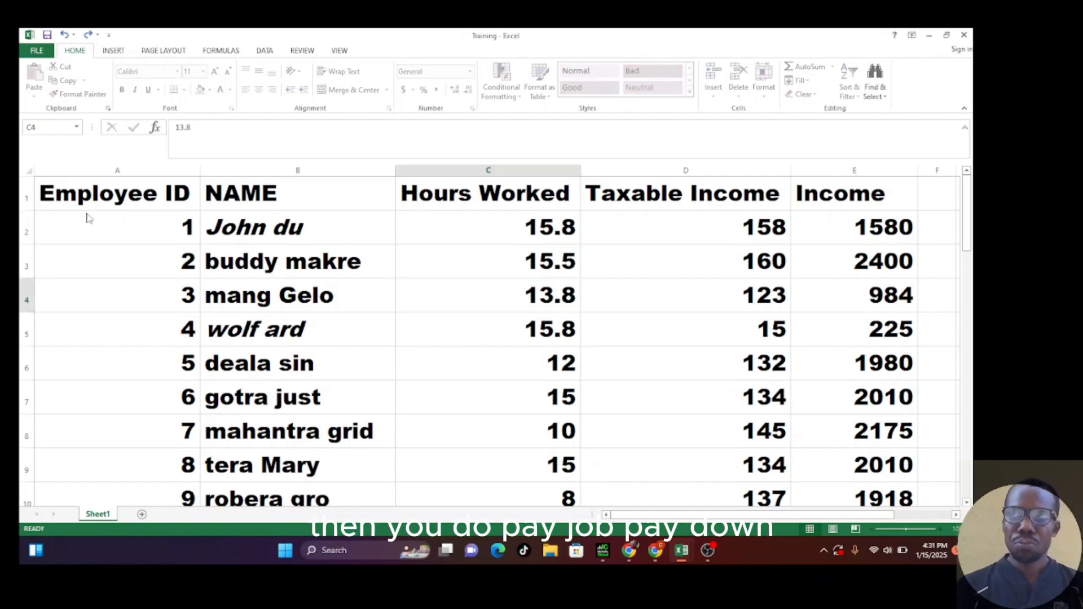
# Jump to the last used cell of the worksheet, and try to create a new blank workbook
pyautogui.hotkey('ctrl', 'End')
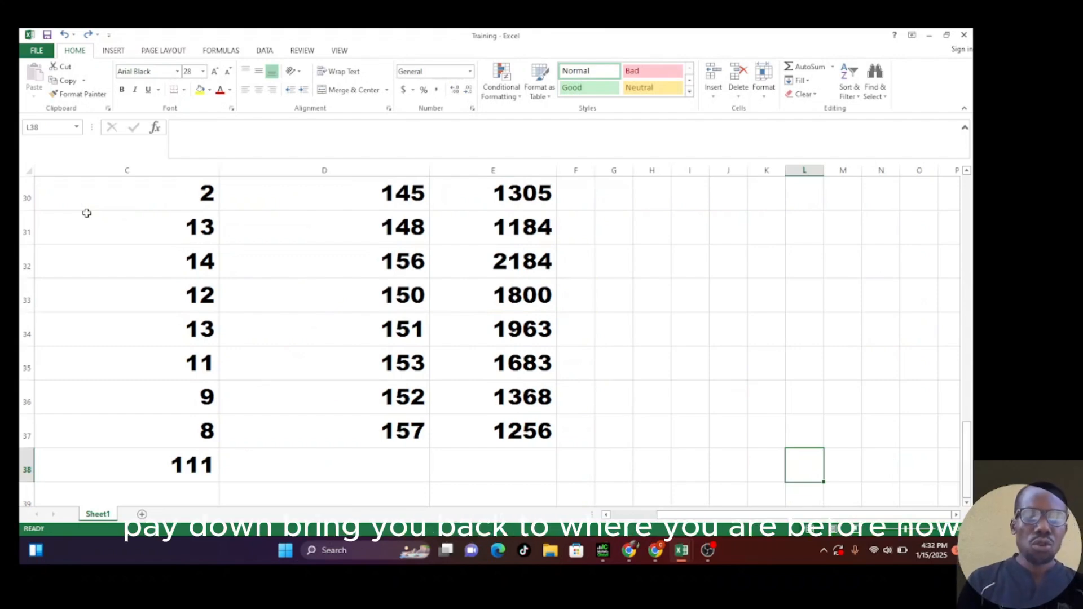
pyautogui.hotkey('ctrl', 'n')
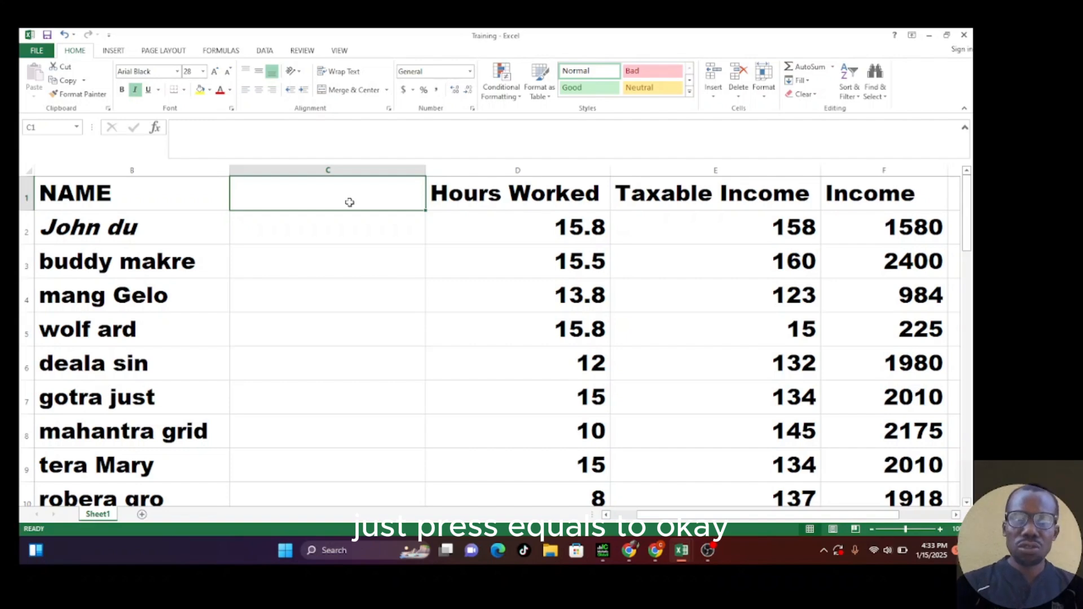
# Enter the formula =TODAY() in cell C1, at the head of the empty column between NAME and Hours Worked
pyautogui.write('=')
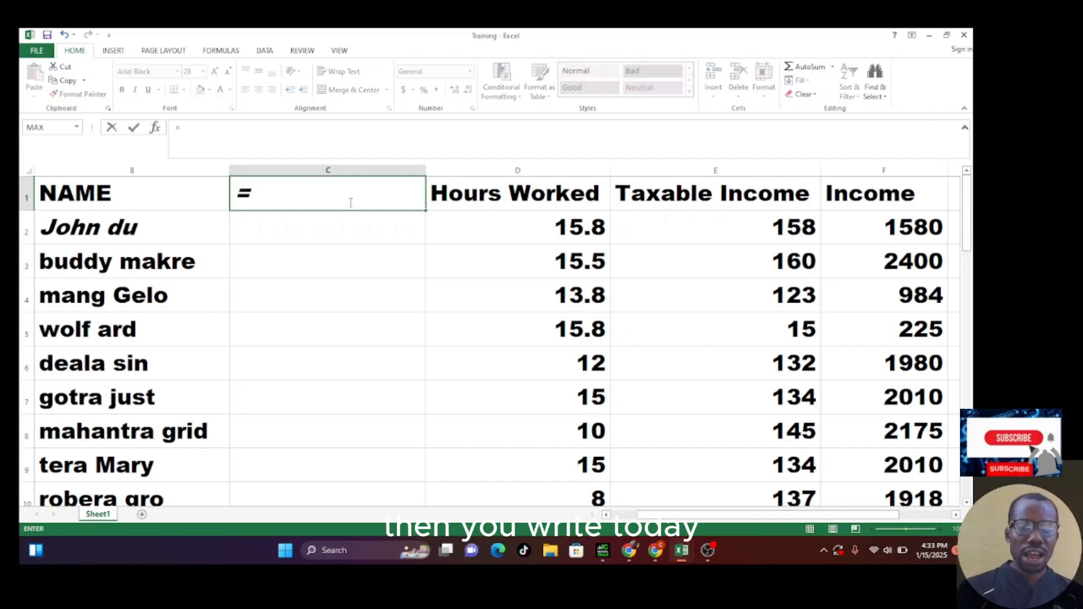
pyautogui.write('TODAY')
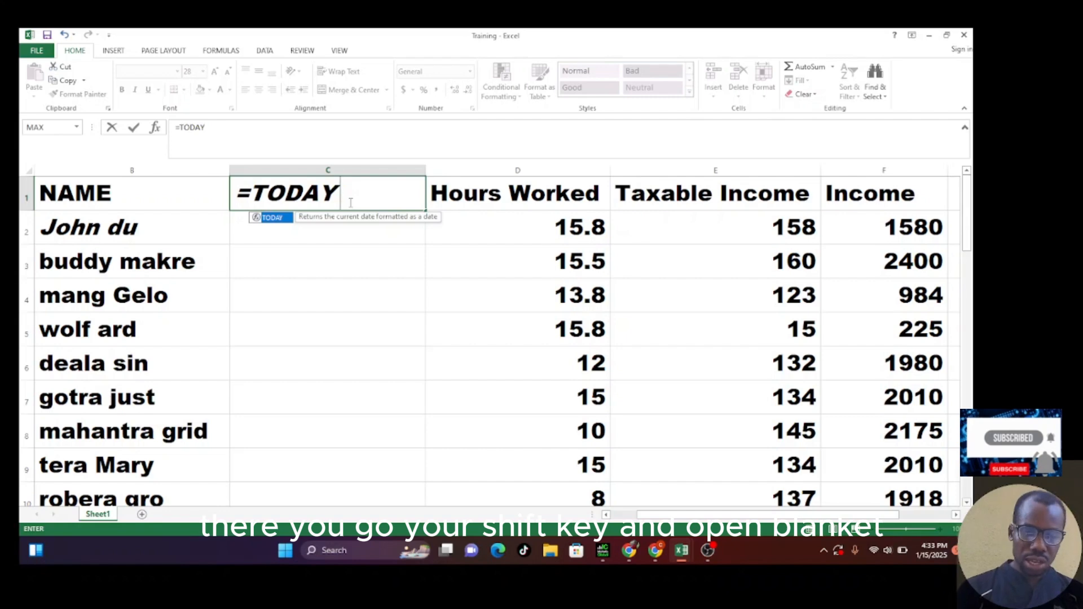
pyautogui.write('(')
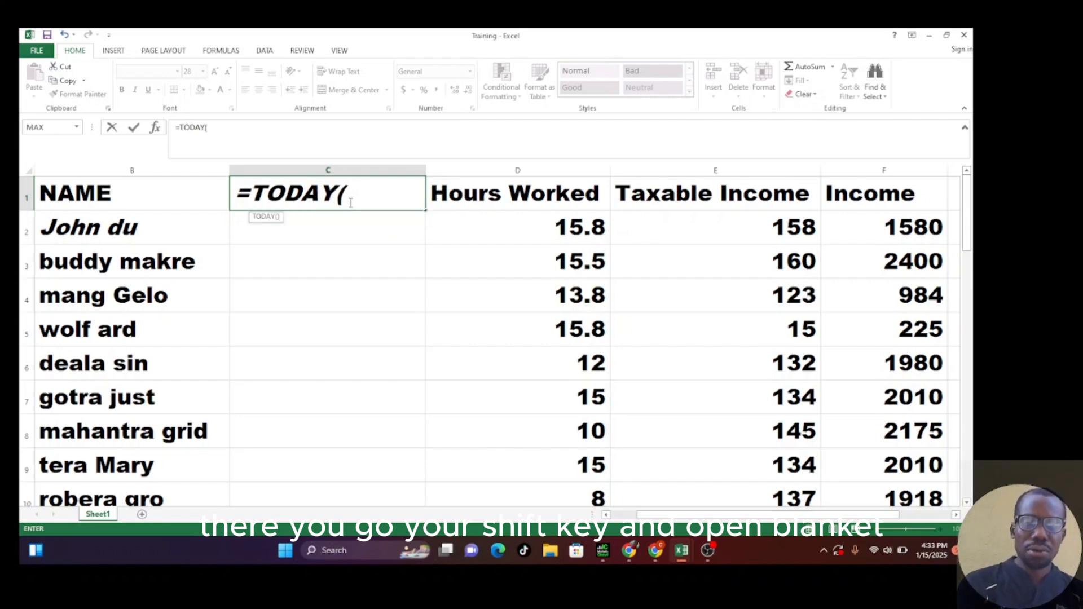
pyautogui.write(')')
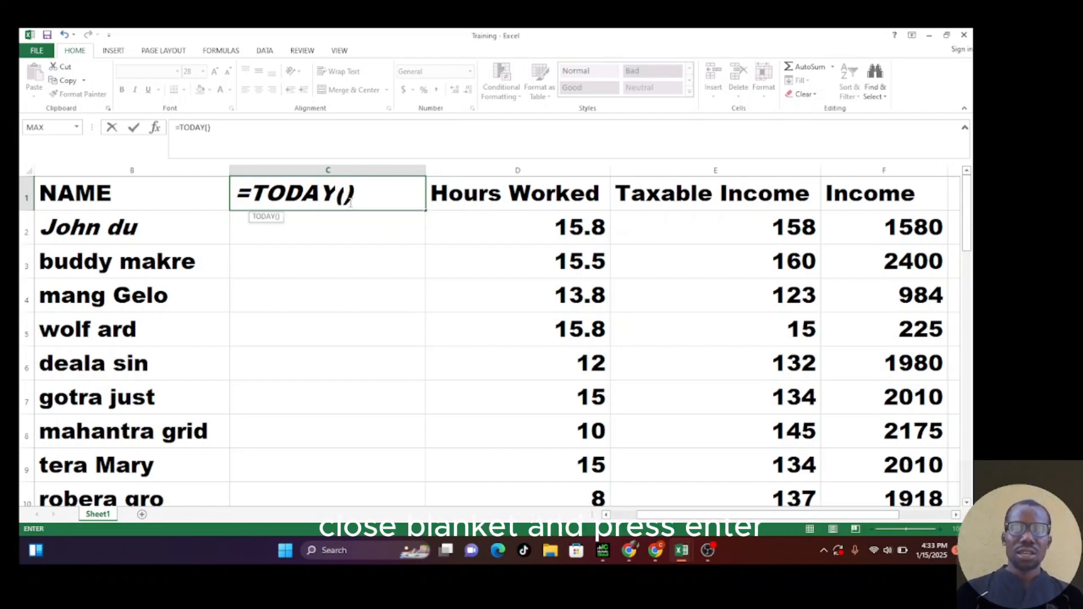
pyautogui.press('Return')
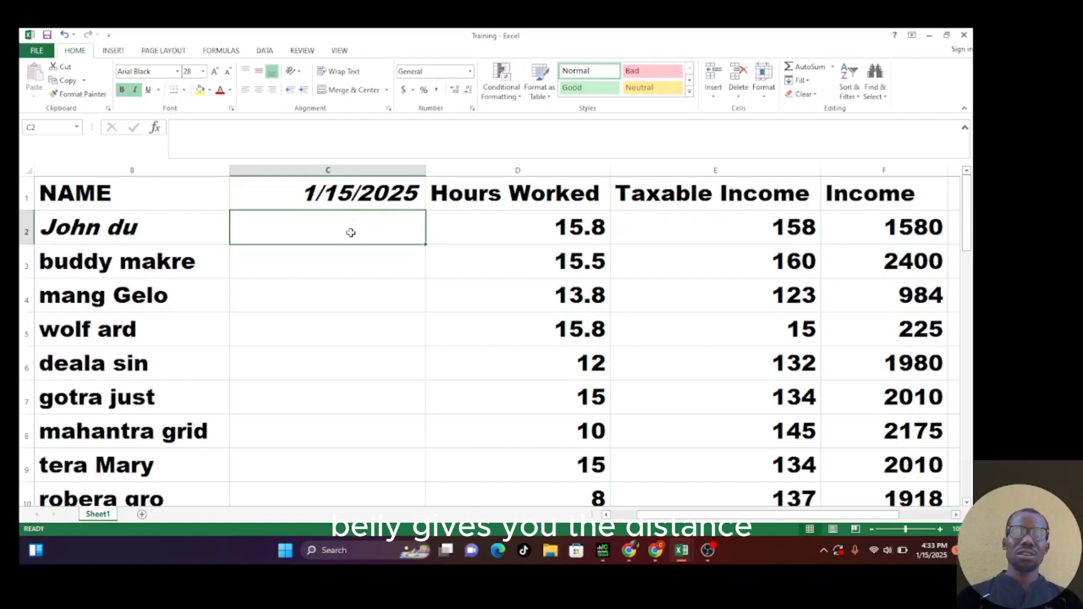